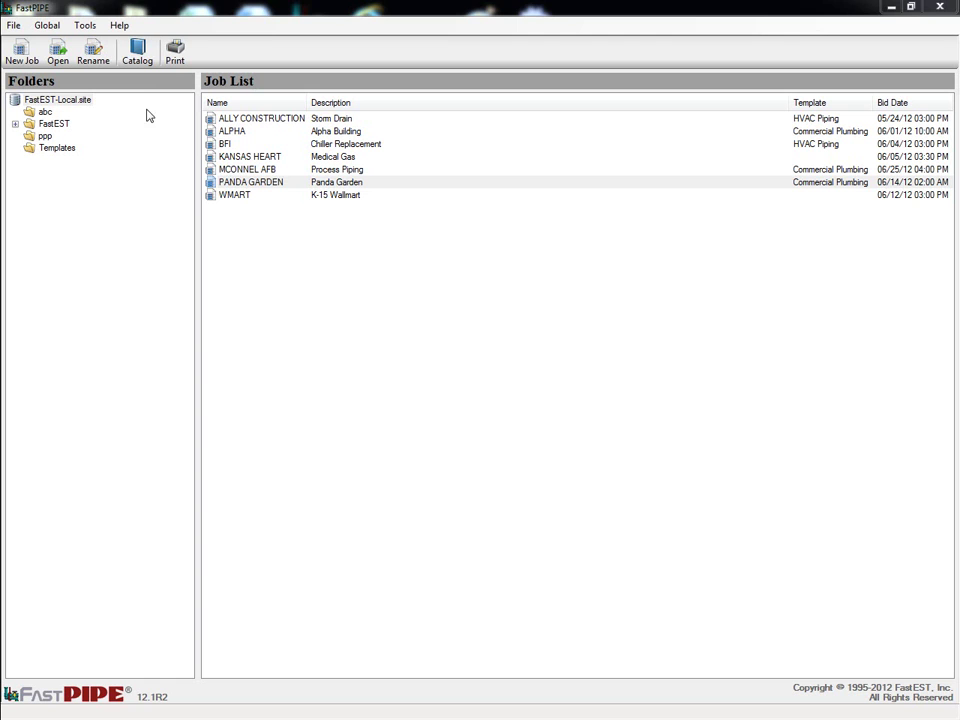
# Open the FastPIPE pricing catalog from the toolbar.
pyautogui.click(140, 60)
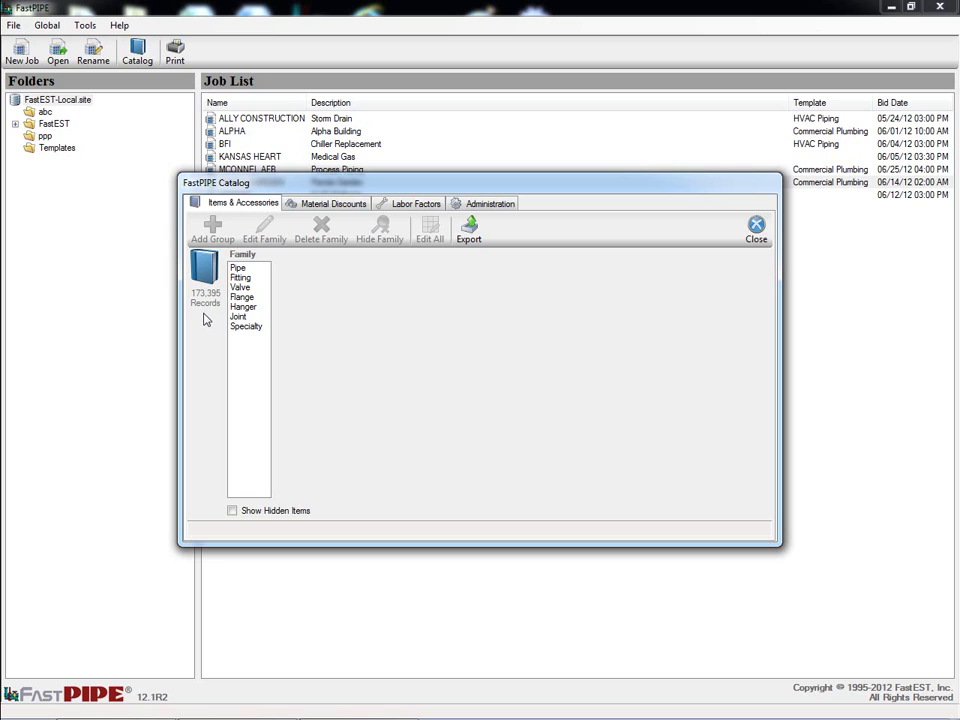
# Drill into Fitting > Black Malleable > Anvil 150# Black Mall Threaded > 90 Ell and preview item 1.
pyautogui.click(250, 277)
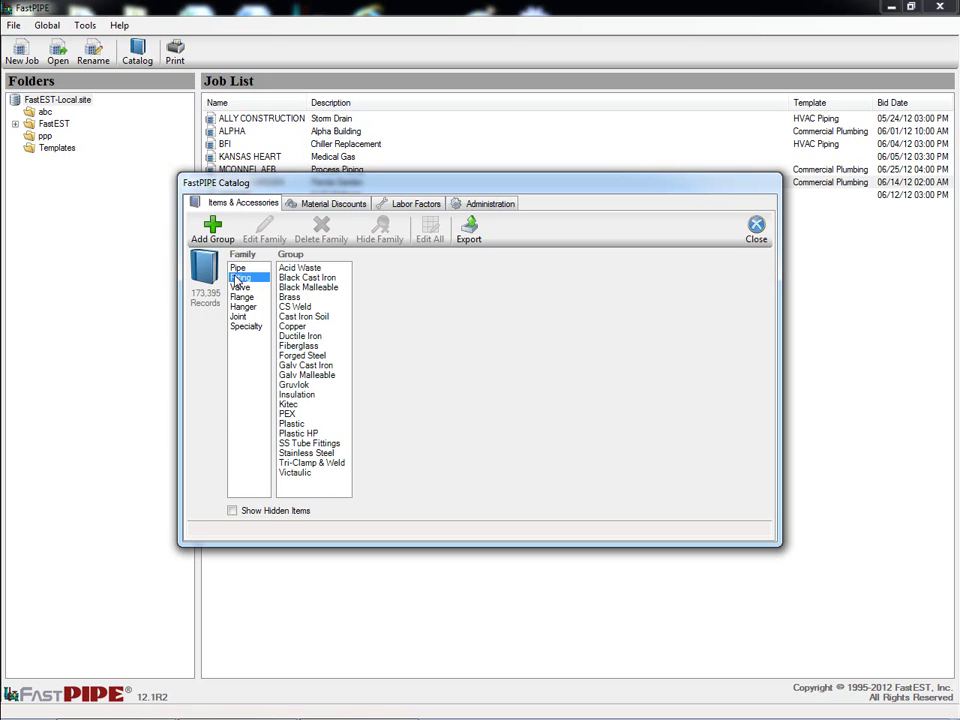
pyautogui.click(305, 287)
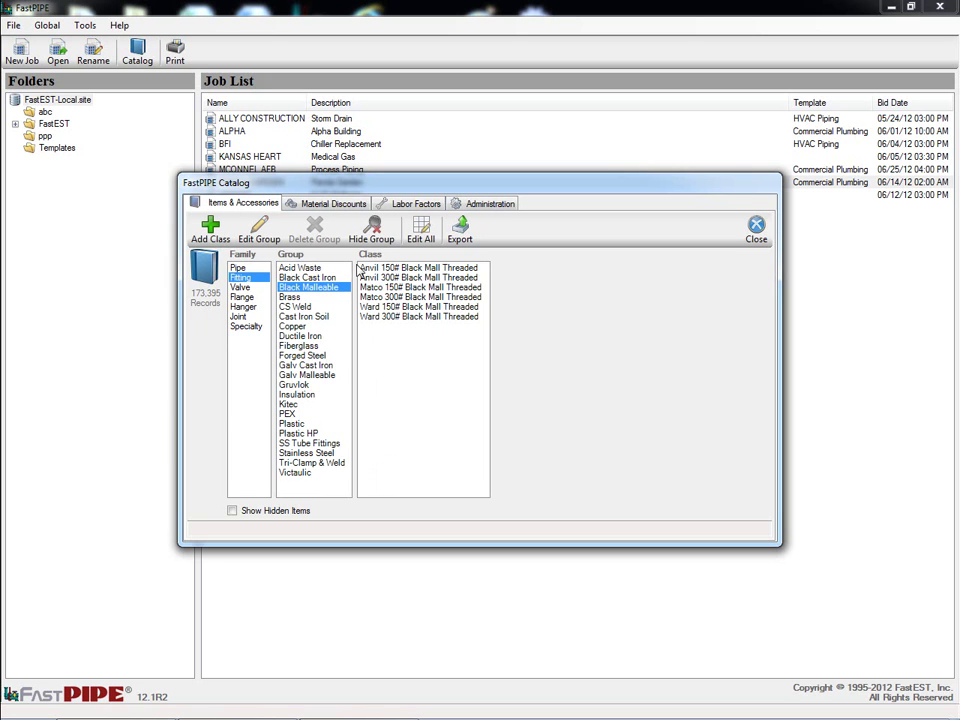
pyautogui.click(383, 268)
pyautogui.click(515, 297)
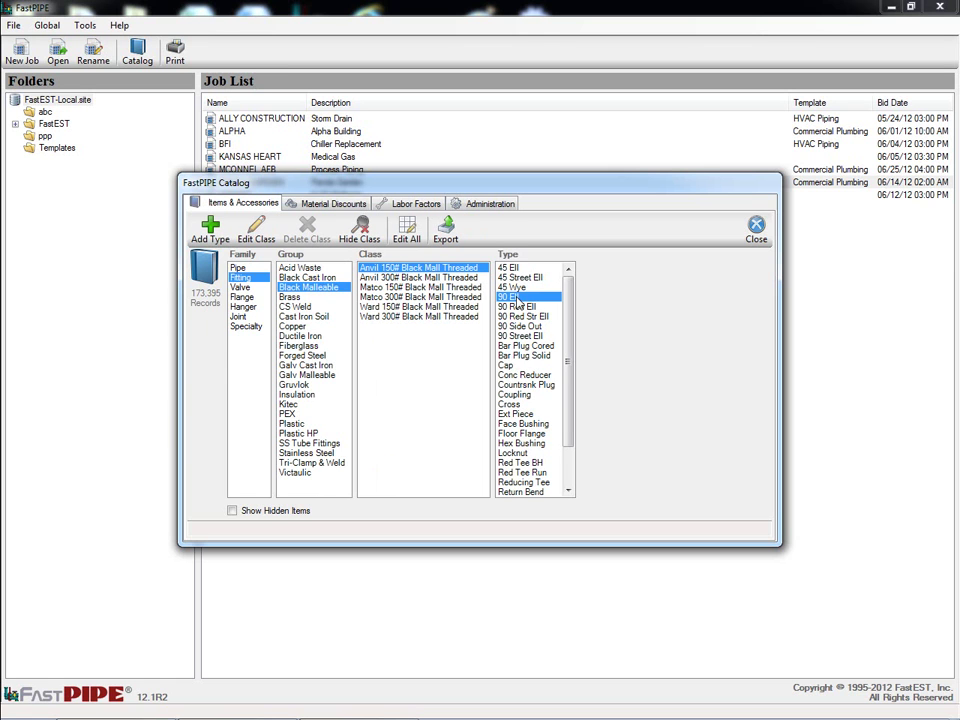
pyautogui.doubleClick(608, 316)
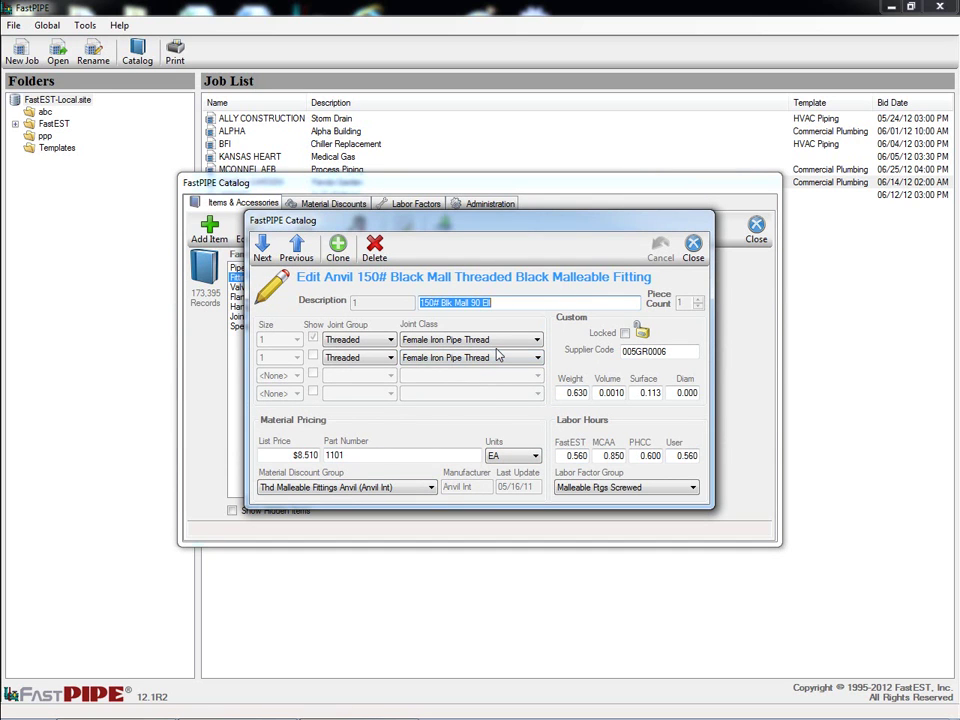
pyautogui.press('Escape')
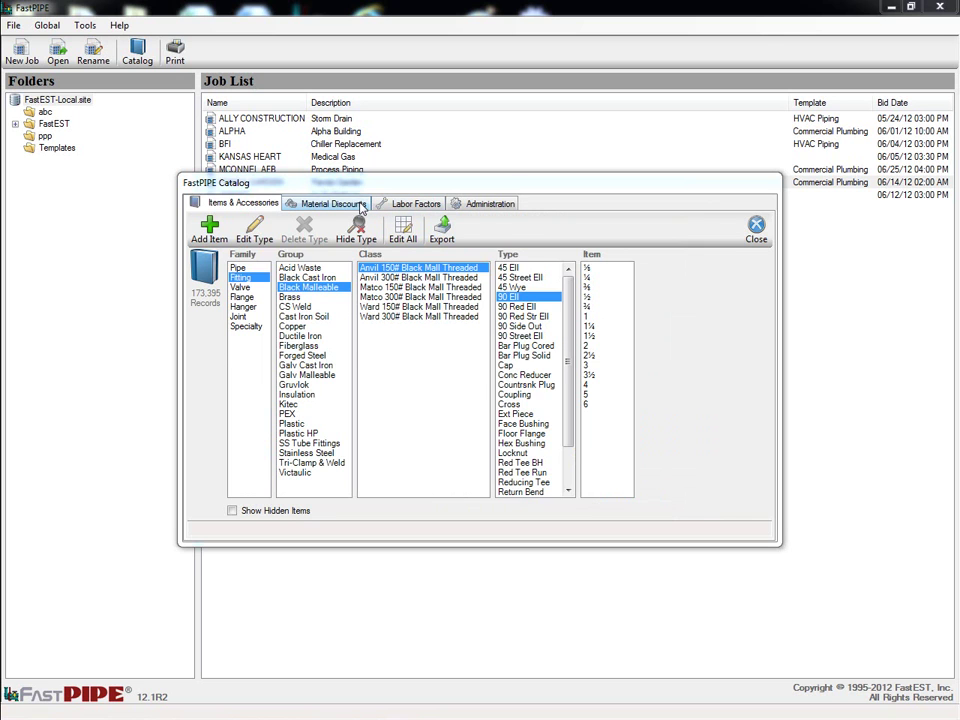
# Review the Material Discounts, Labor Factors, Administration and Update Pricing options, then close the catalog.
pyautogui.click(362, 206)
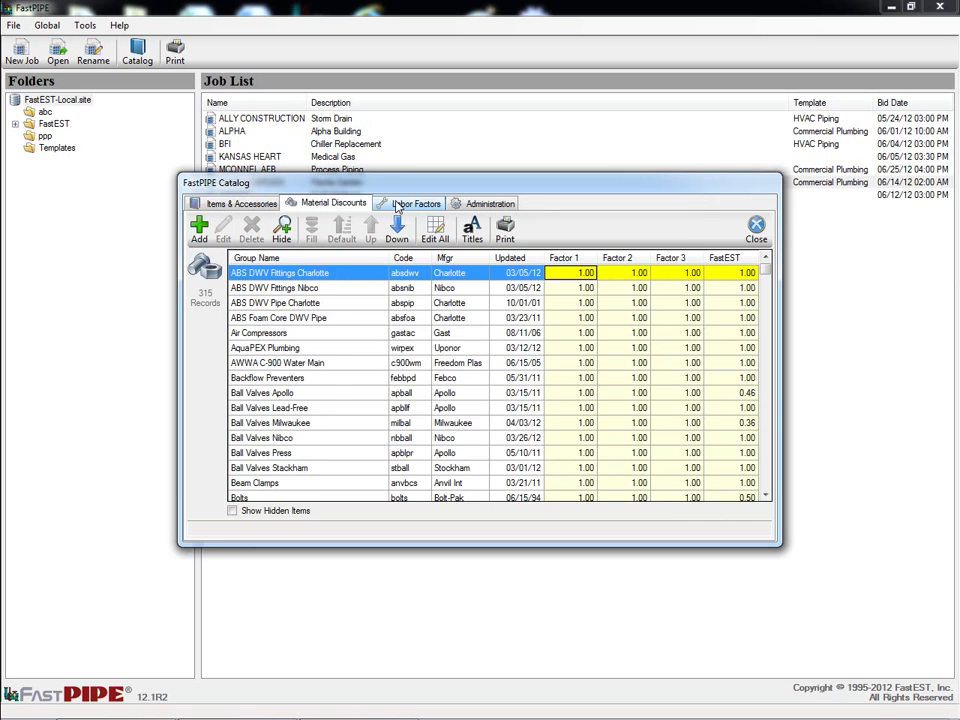
pyautogui.click(397, 205)
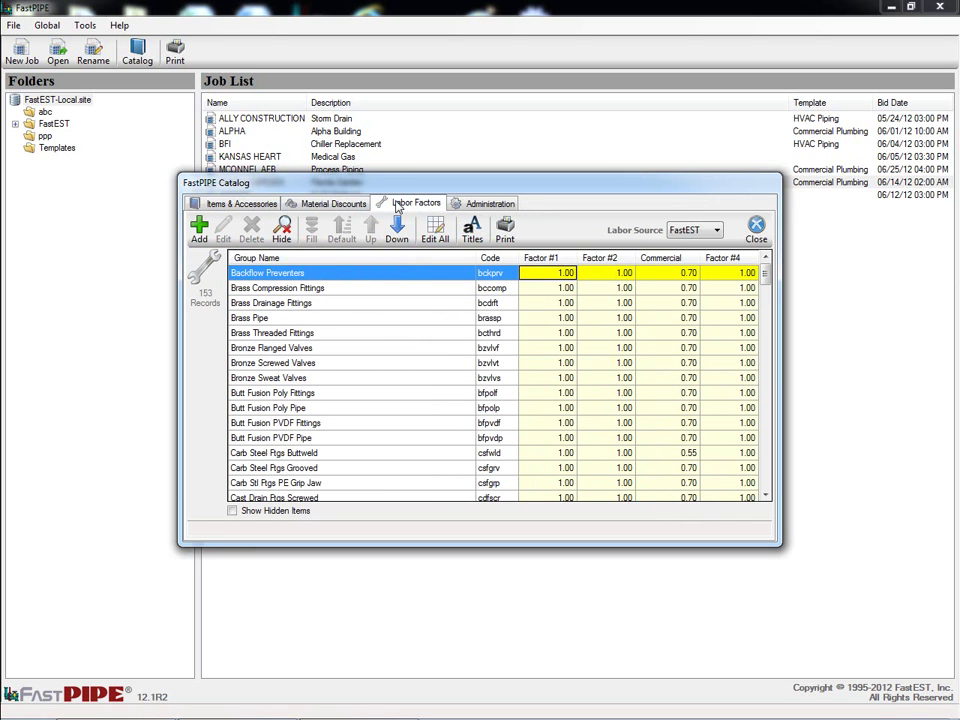
pyautogui.click(505, 209)
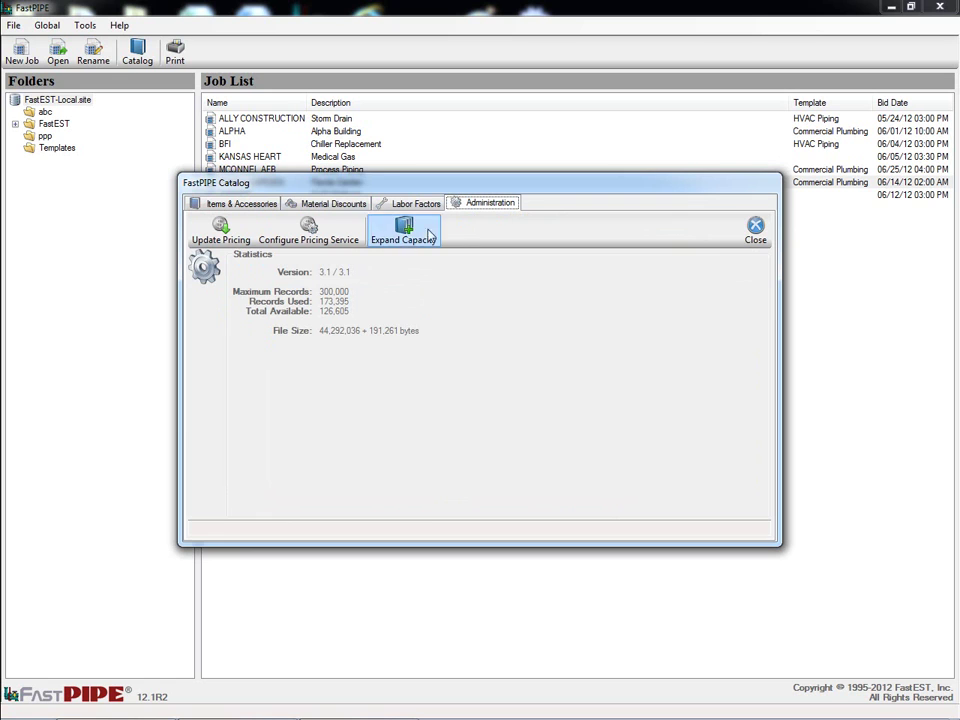
pyautogui.click(234, 244)
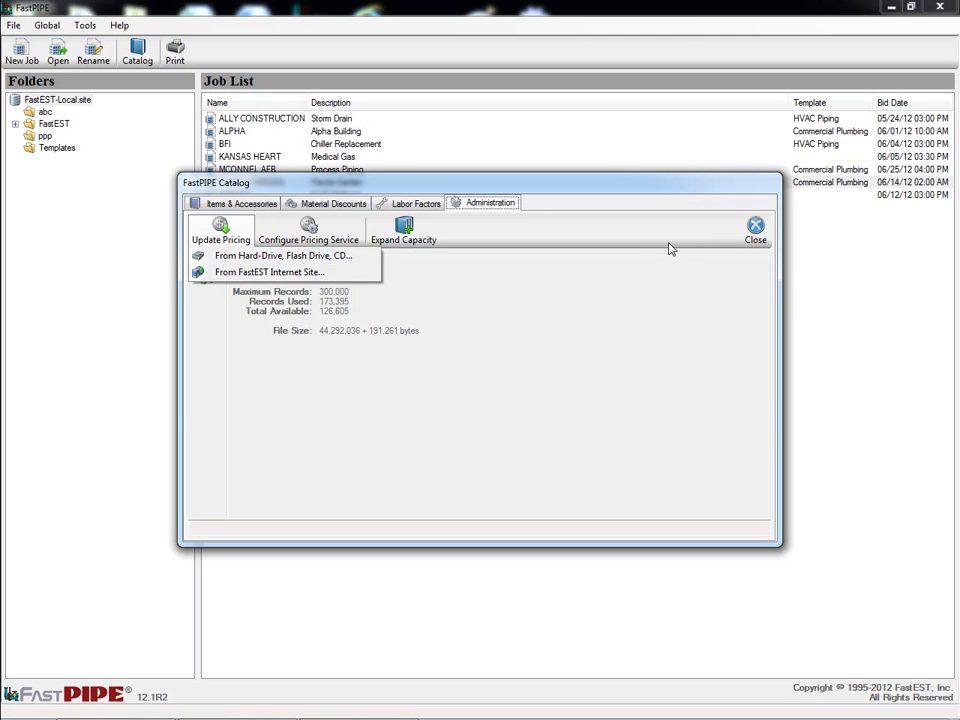
pyautogui.click(748, 233)
pyautogui.click(753, 233)
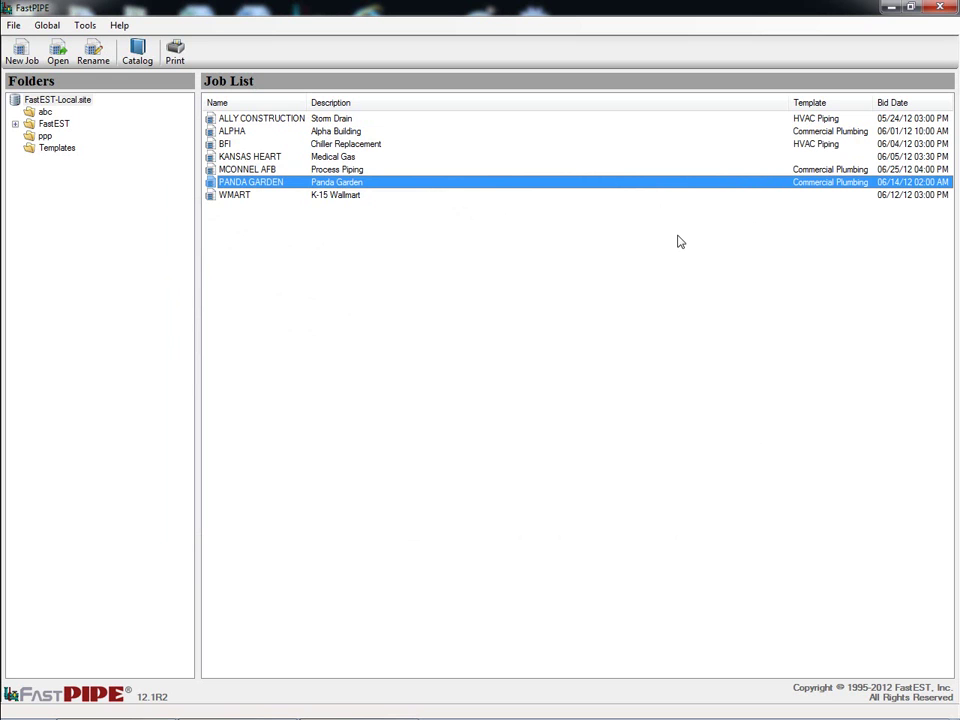
# Open the PANDA GARDEN job and review its Job, Plans and Specs tabs.
pyautogui.doubleClick(594, 187)
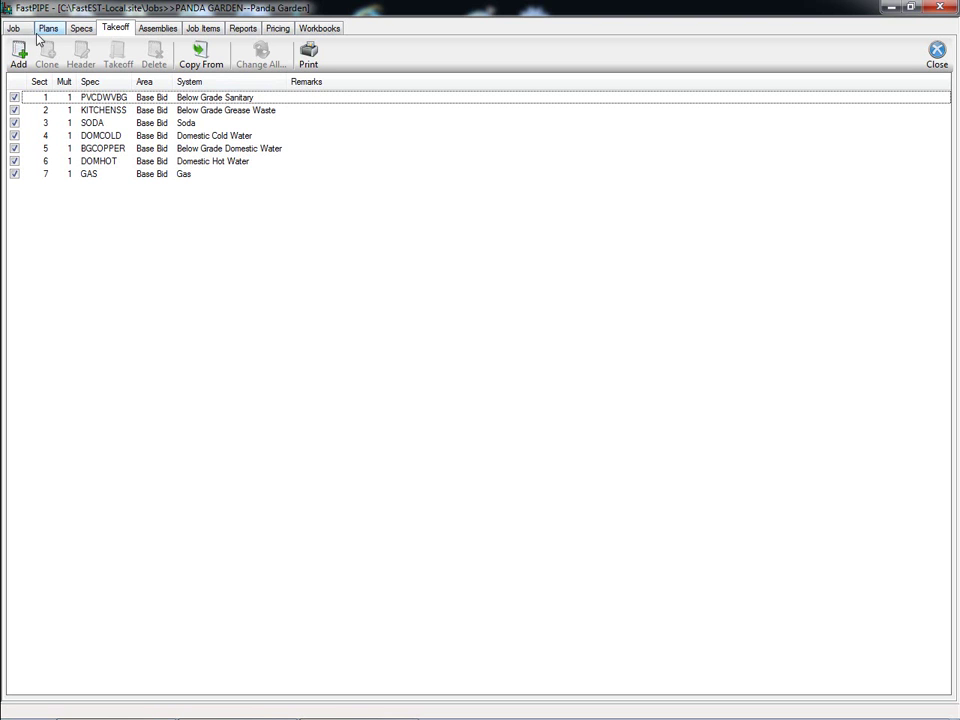
pyautogui.click(16, 29)
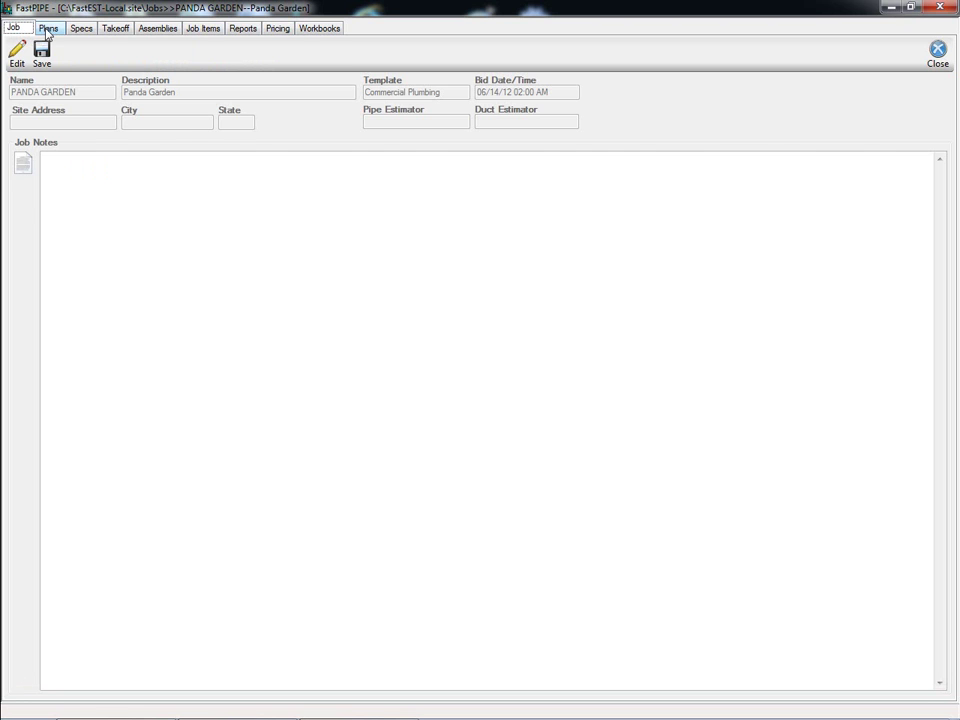
pyautogui.click(50, 29)
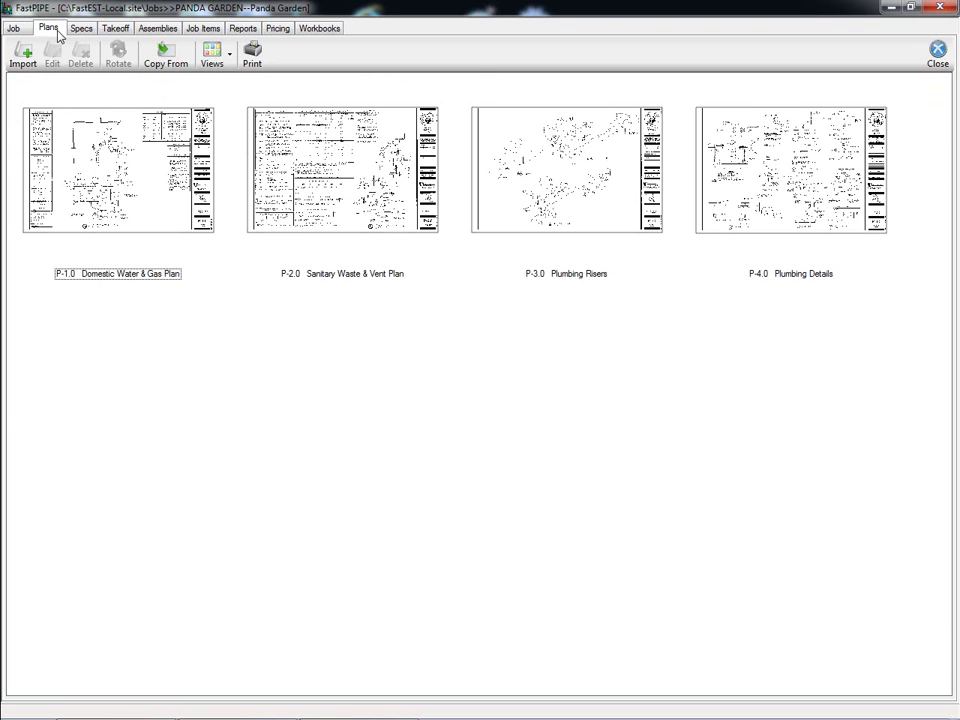
pyautogui.click(81, 33)
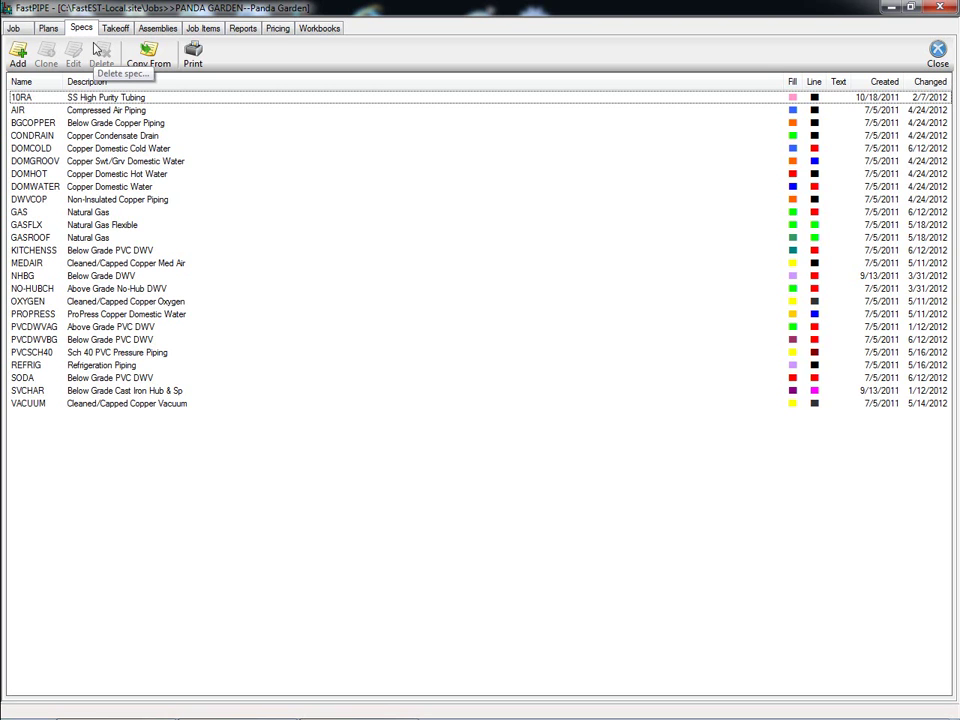
# Delete spec 10RA and give GAS's first suspended hanger a B3042 Top Beam Clamp attachment.
pyautogui.click(97, 48)
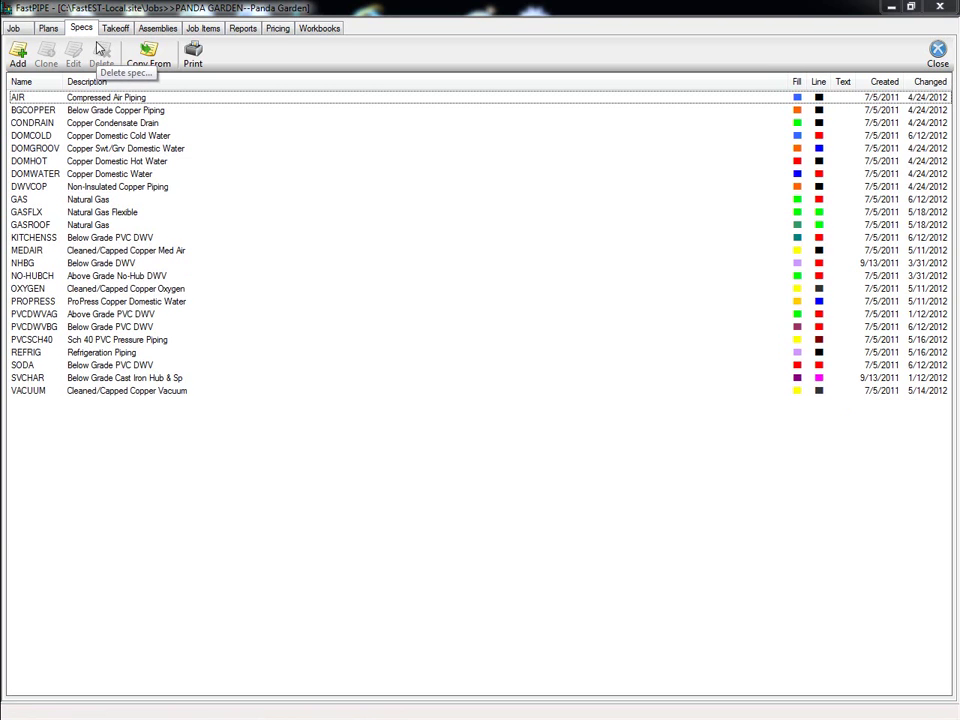
pyautogui.click(96, 199)
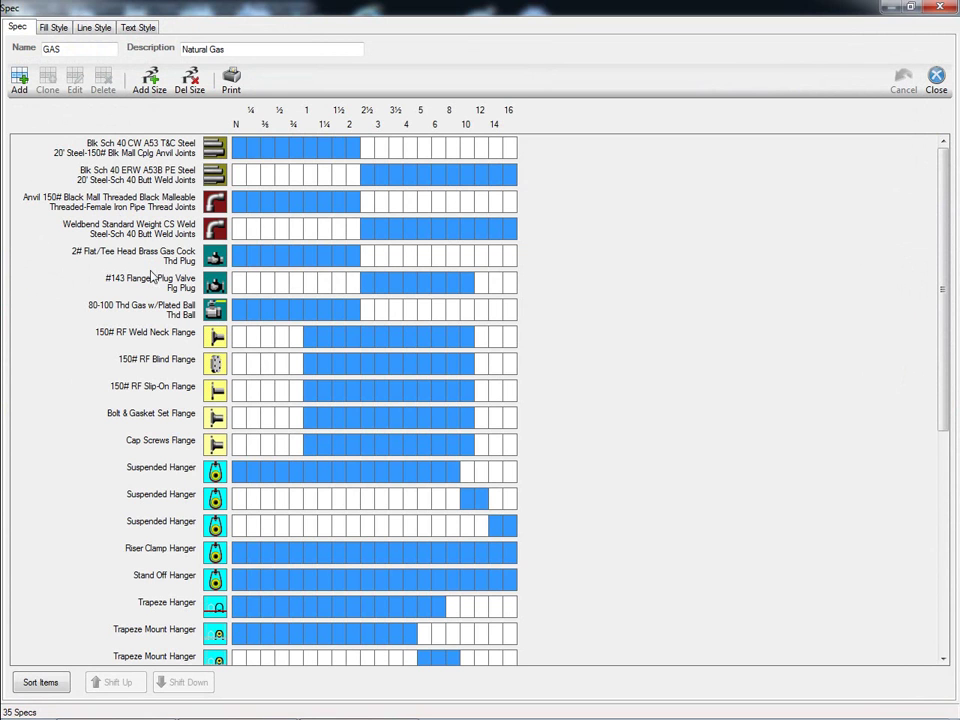
pyautogui.doubleClick(175, 477)
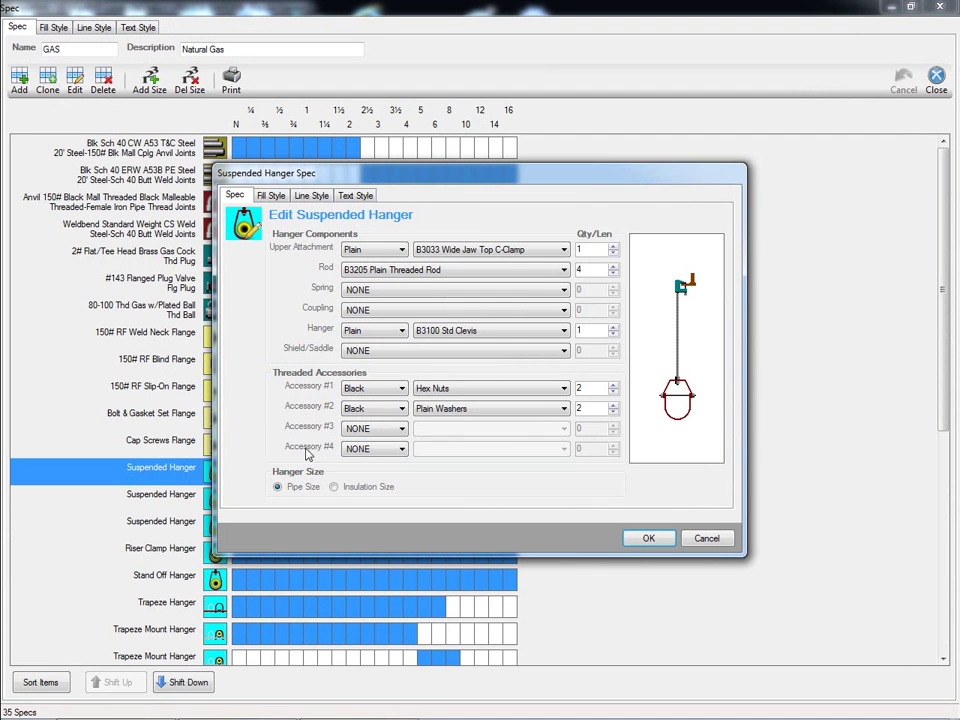
pyautogui.click(563, 250)
pyautogui.click(540, 321)
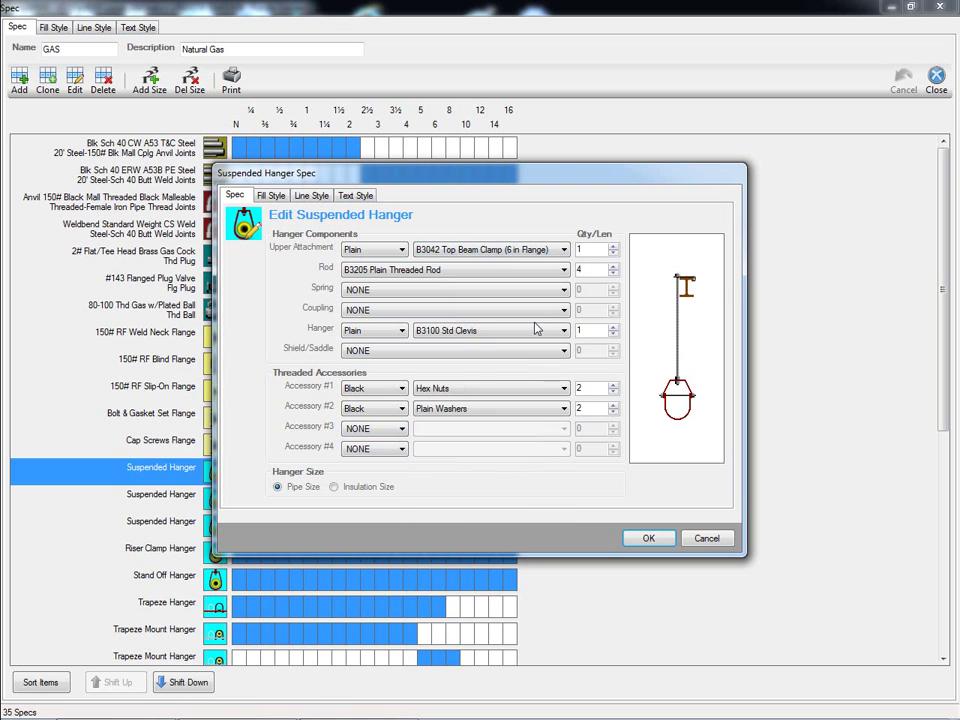
pyautogui.click(644, 545)
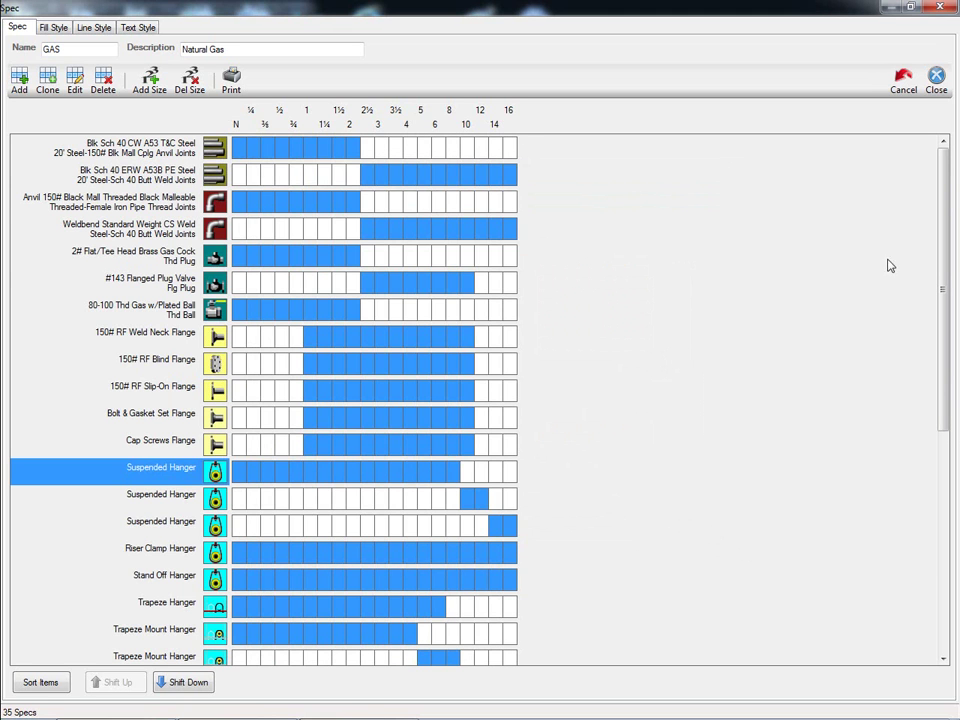
pyautogui.click(936, 80)
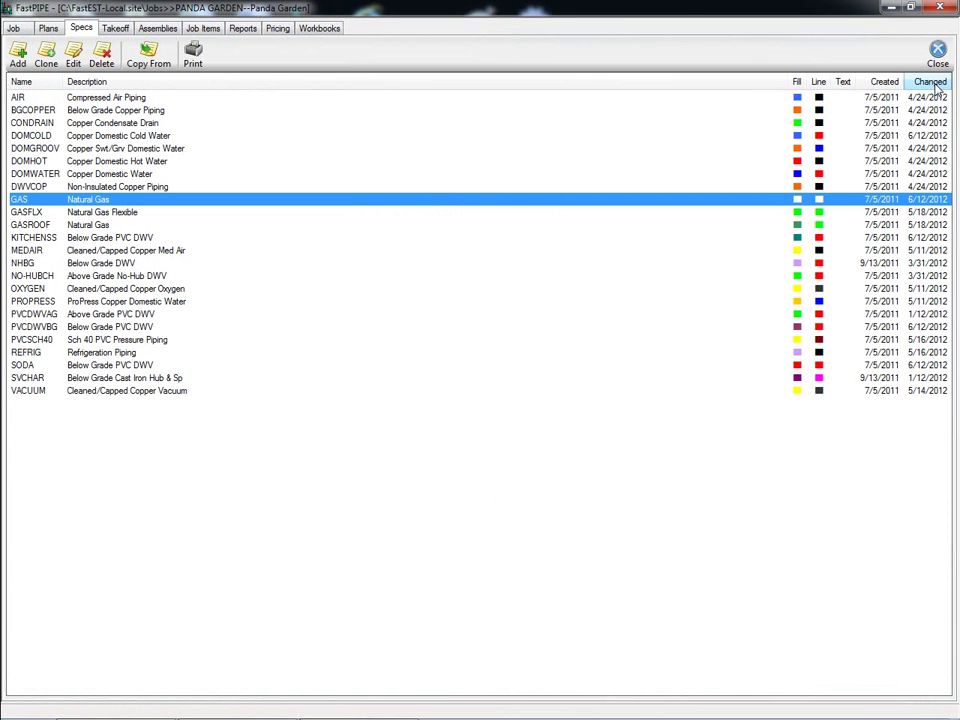
# Open takeoff section 7 GAS from the Takeoff tab.
pyautogui.click(117, 29)
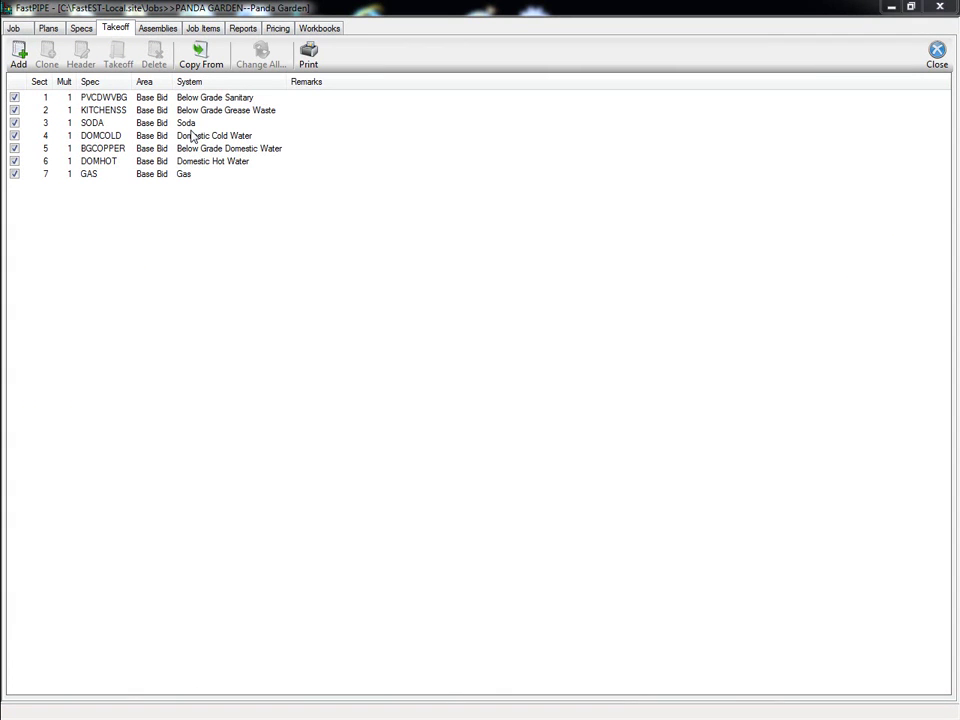
pyautogui.click(100, 177)
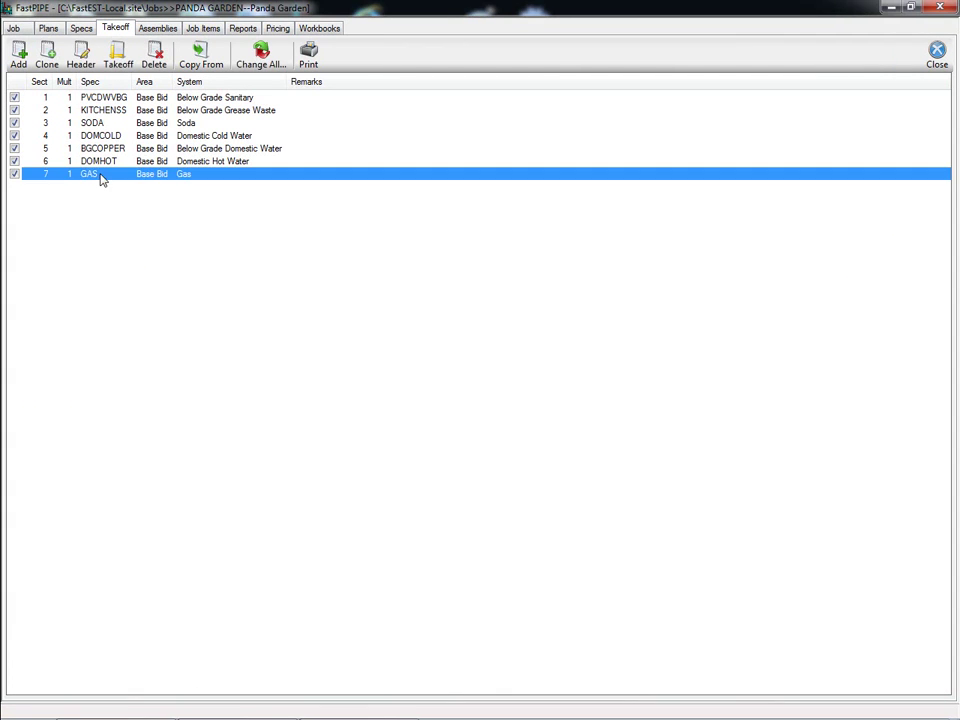
pyautogui.doubleClick(97, 174)
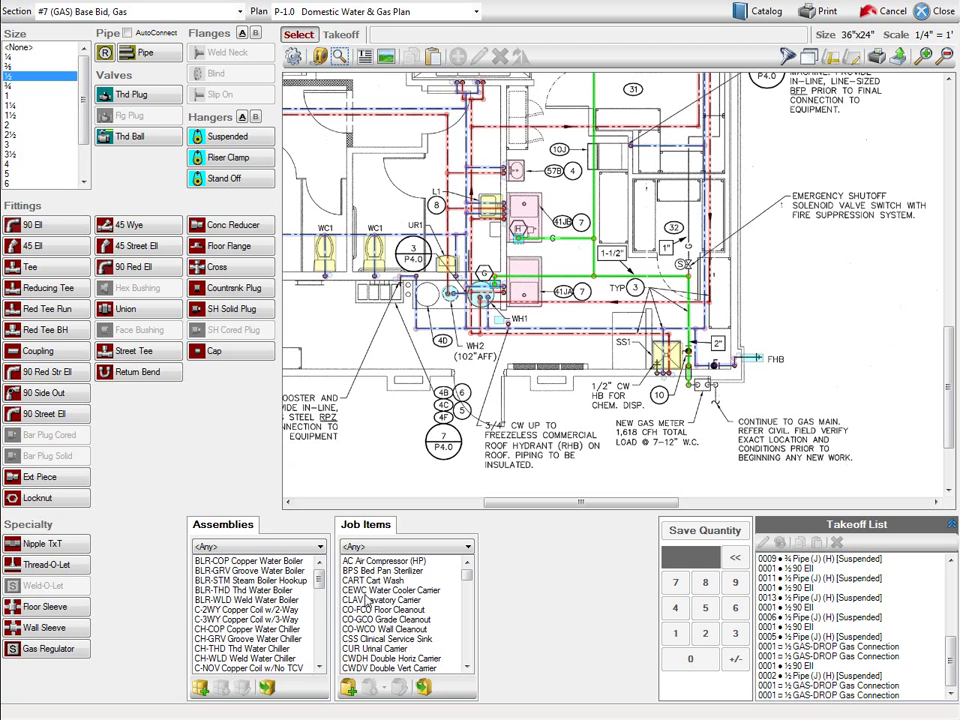
# Select the size 2 BLR-THD Thd Water Boiler assembly from HVAC Equip Hookups and review its components.
pyautogui.click(247, 544)
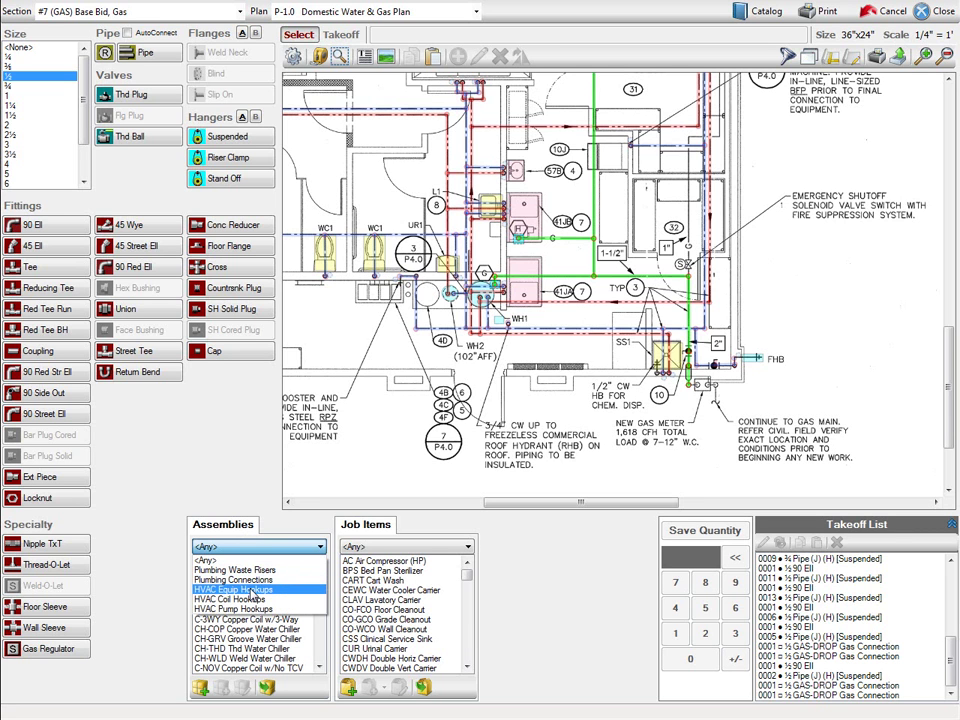
pyautogui.click(250, 589)
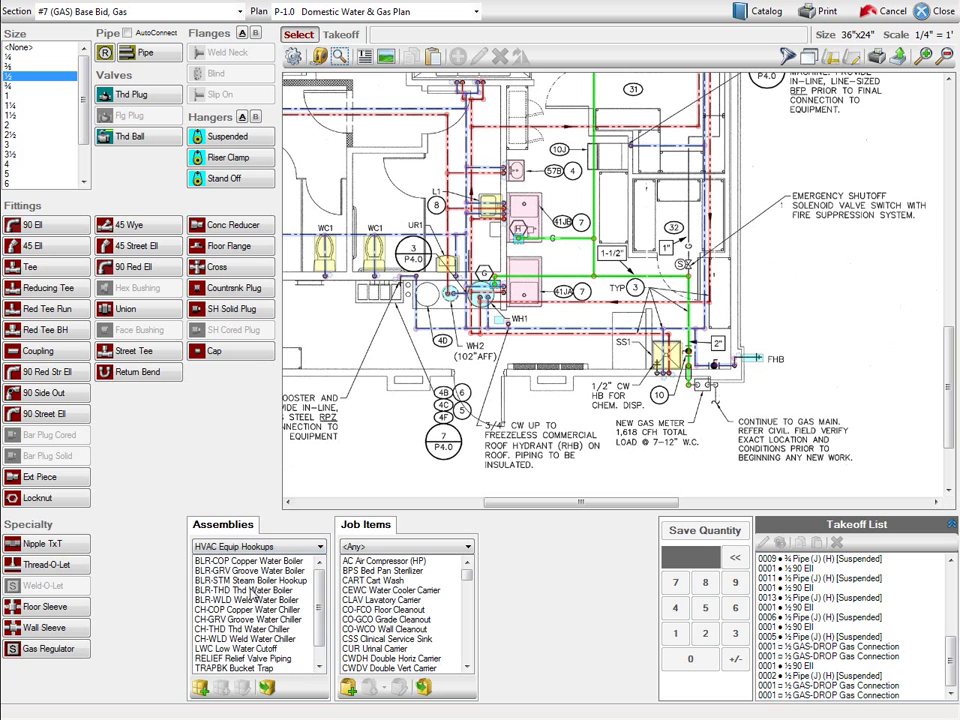
pyautogui.click(253, 590)
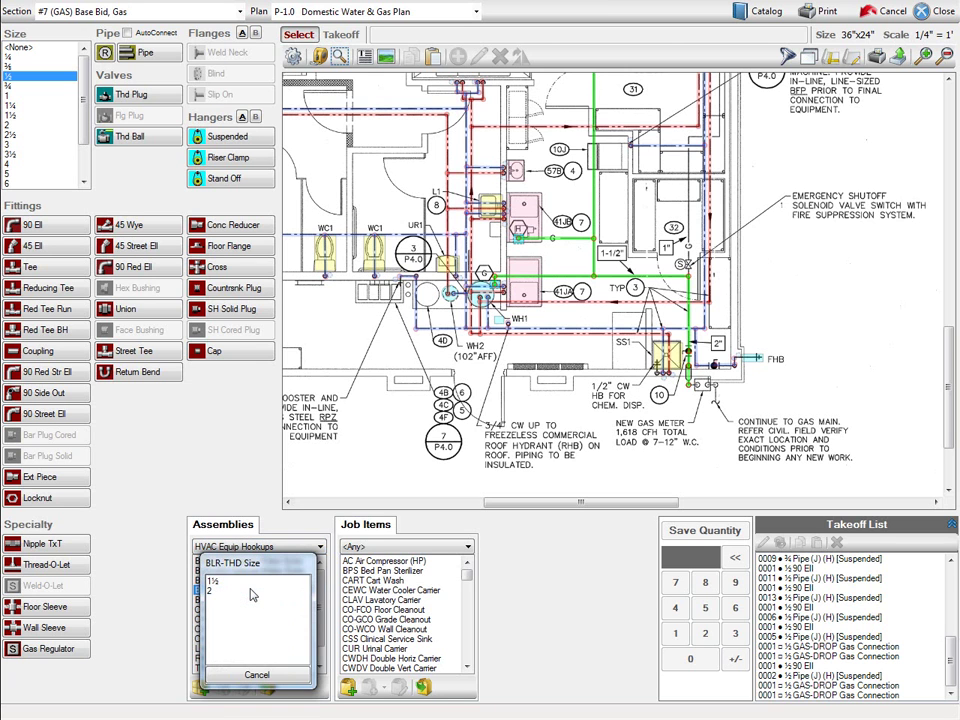
pyautogui.click(235, 590)
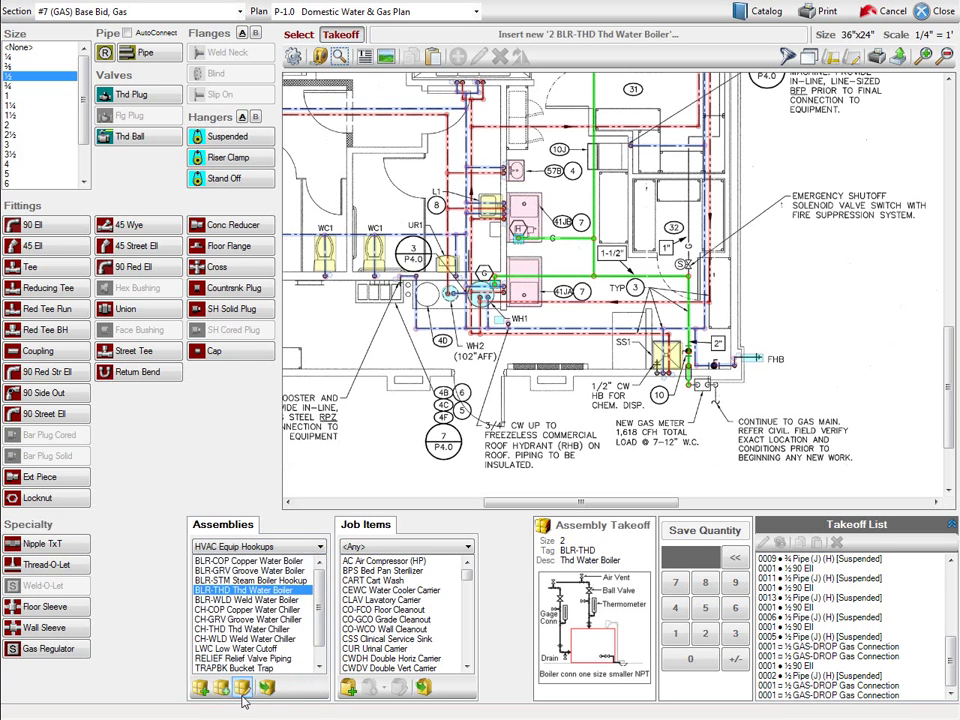
pyautogui.click(242, 690)
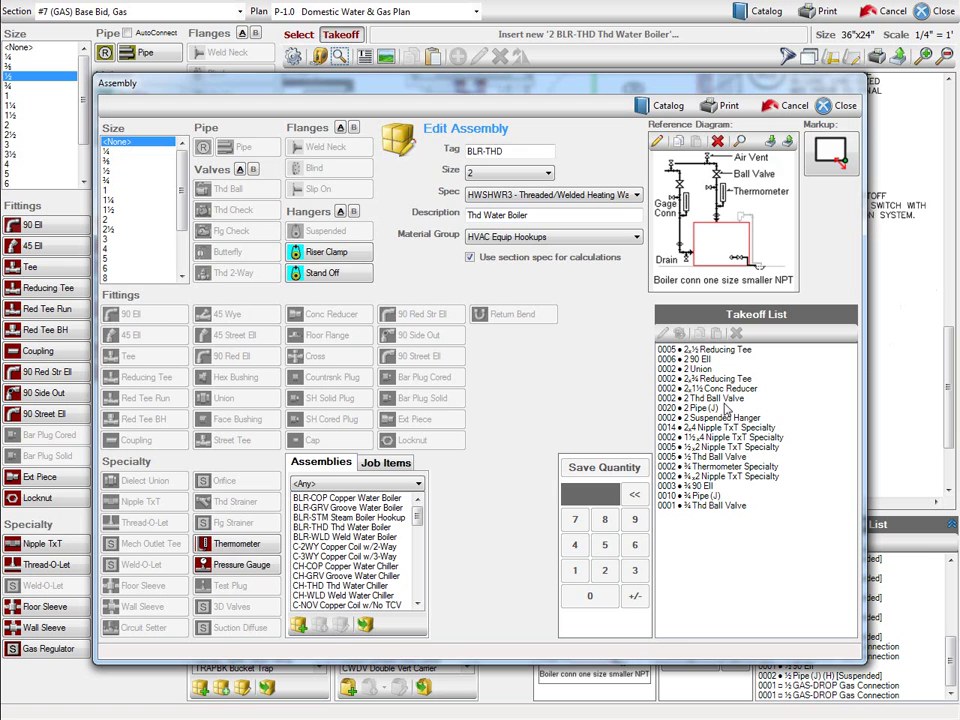
pyautogui.click(845, 105)
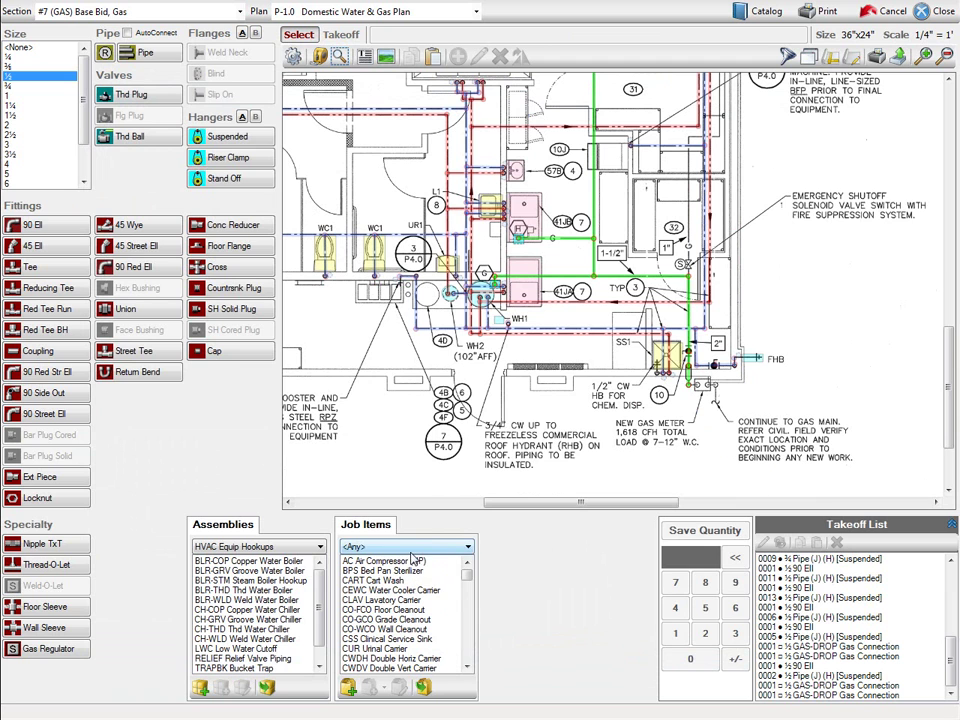
# Filter job items to Plumbing Fixtures, load the LAVC Countertop Lavatory, and review its details.
pyautogui.click(410, 547)
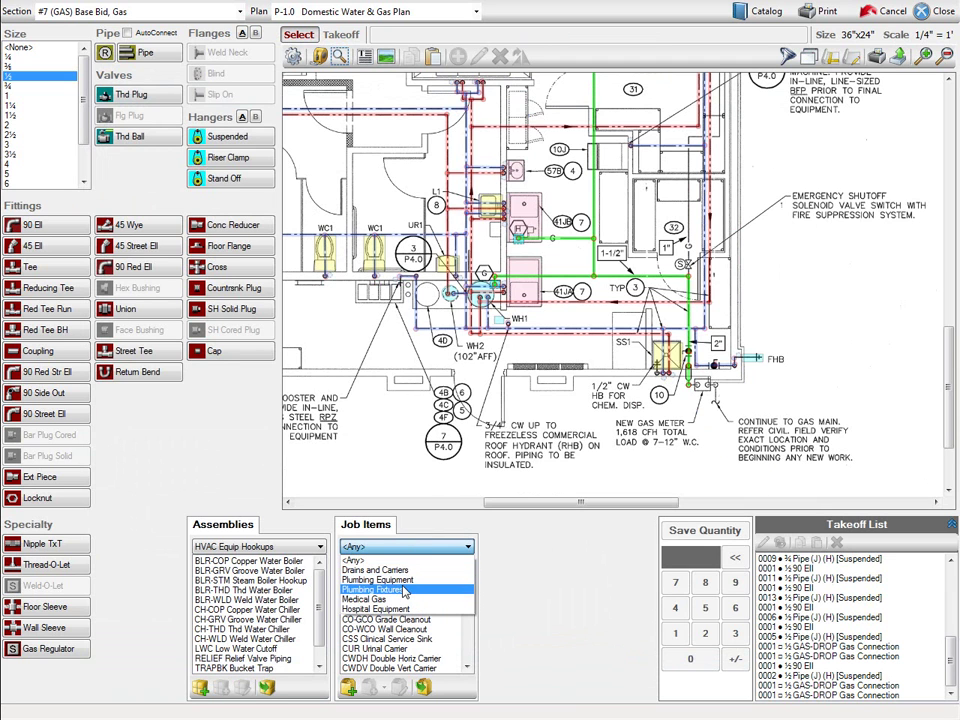
pyautogui.click(405, 588)
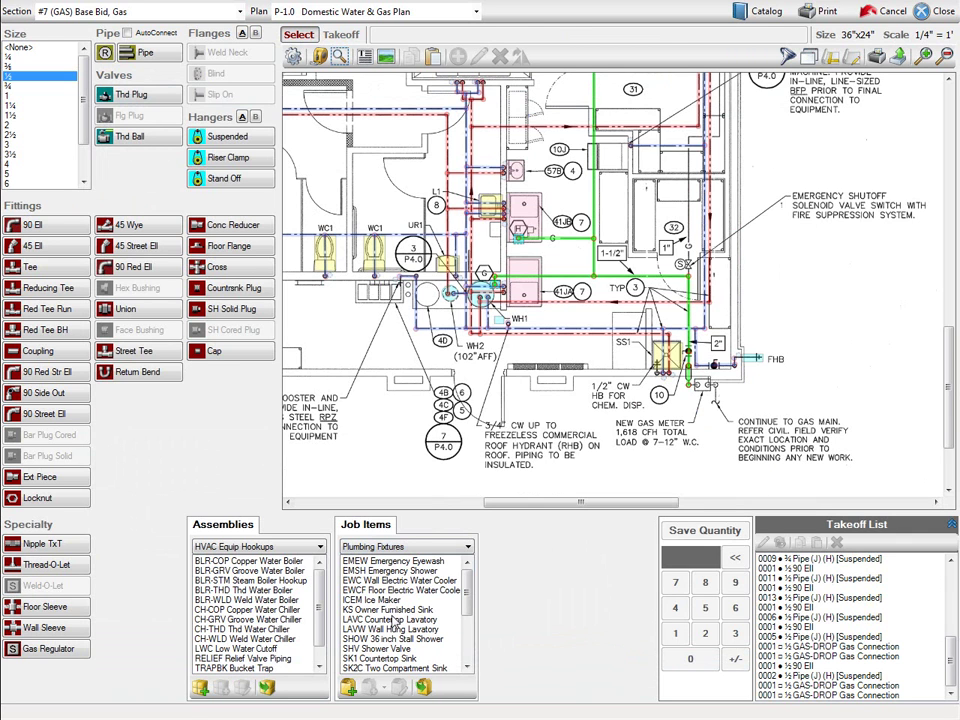
pyautogui.click(395, 619)
pyautogui.doubleClick(395, 620)
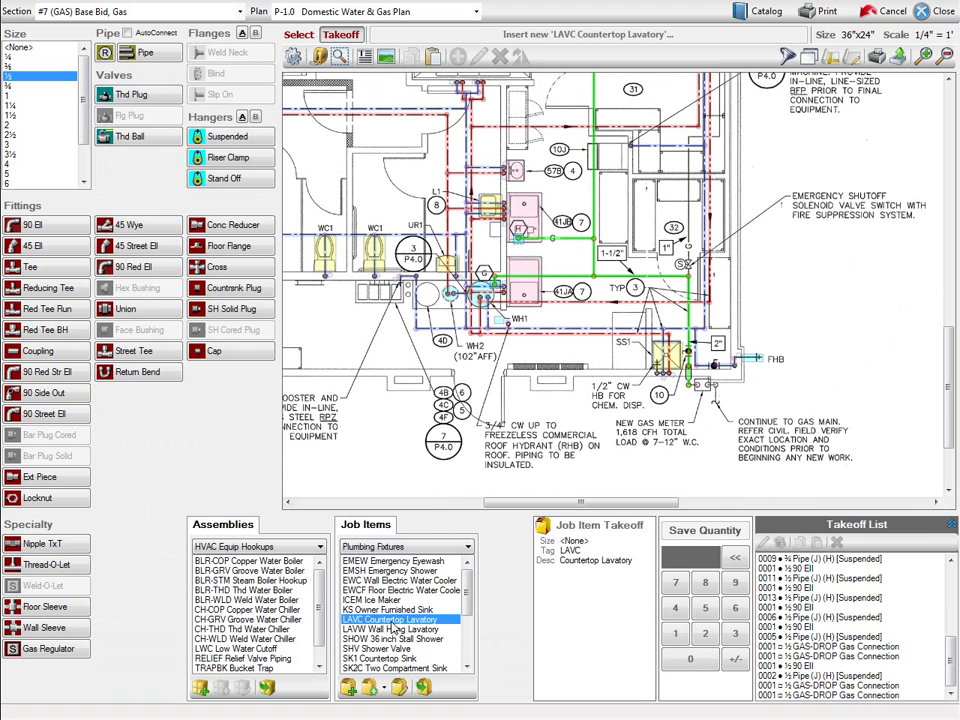
pyautogui.click(399, 688)
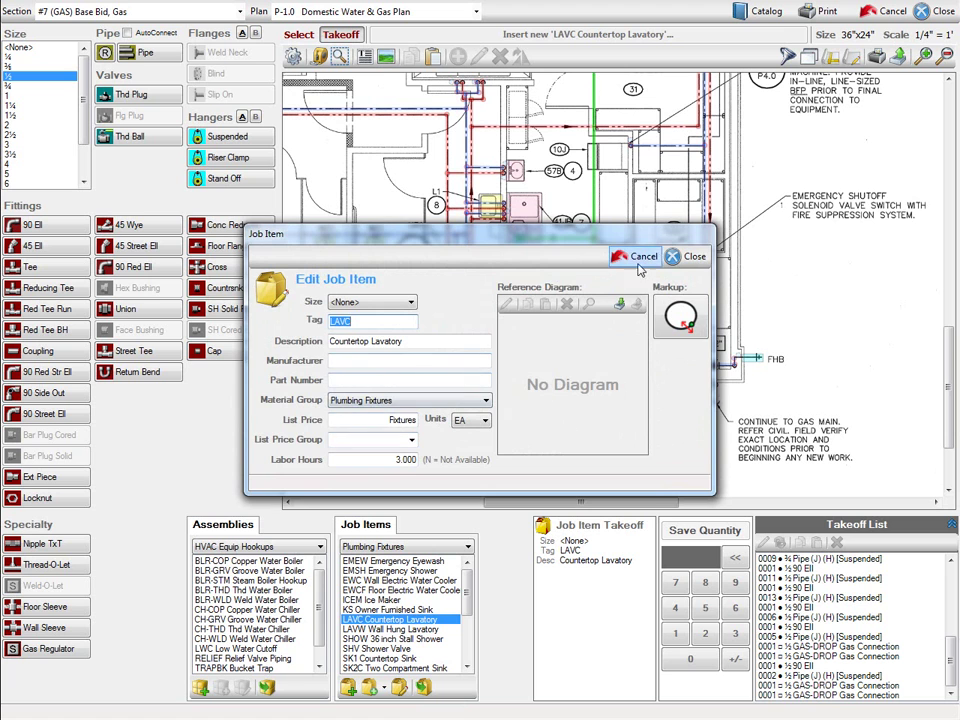
pyautogui.click(690, 256)
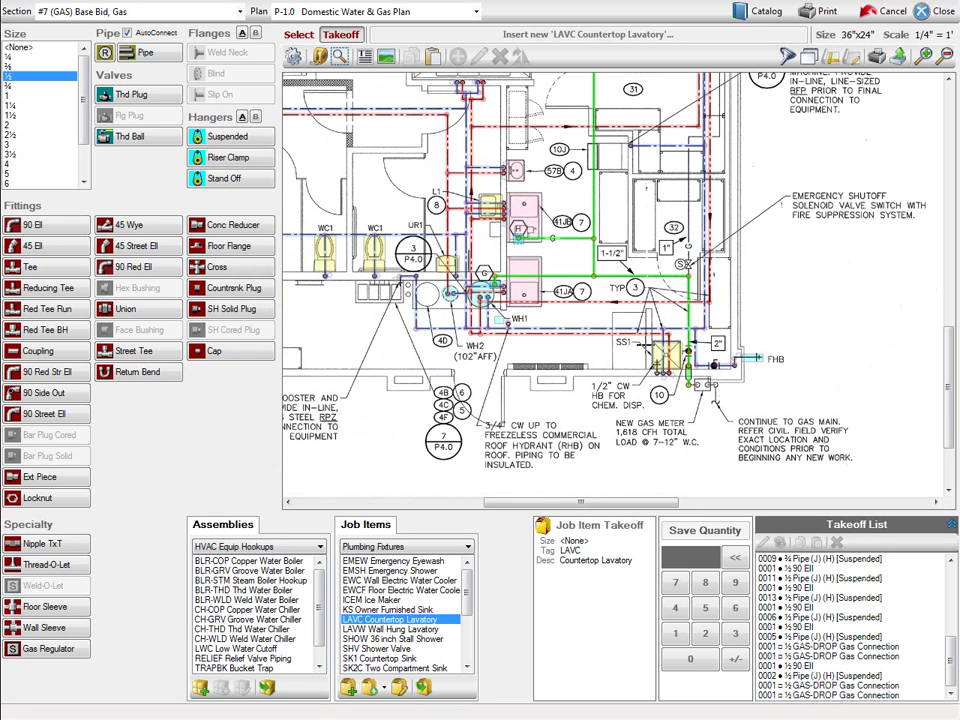
# Add job item SV Solenoid Valve with list price 0 and 1.5 labor hours.
pyautogui.click(350, 694)
pyautogui.write('SV')
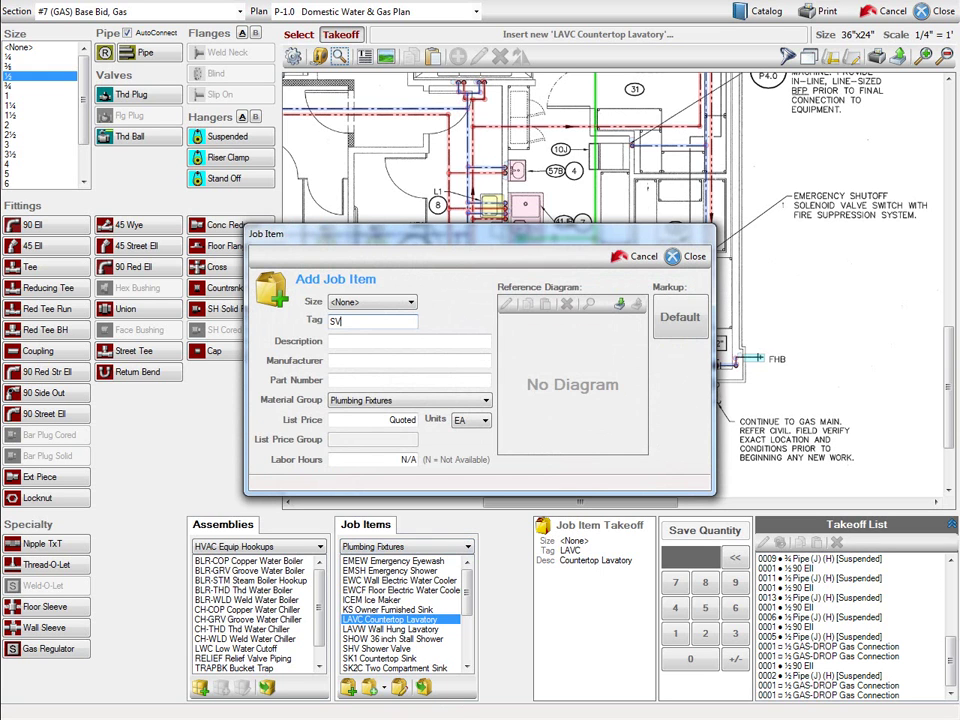
pyautogui.press('Tab')
pyautogui.write('Solenoid Valve')
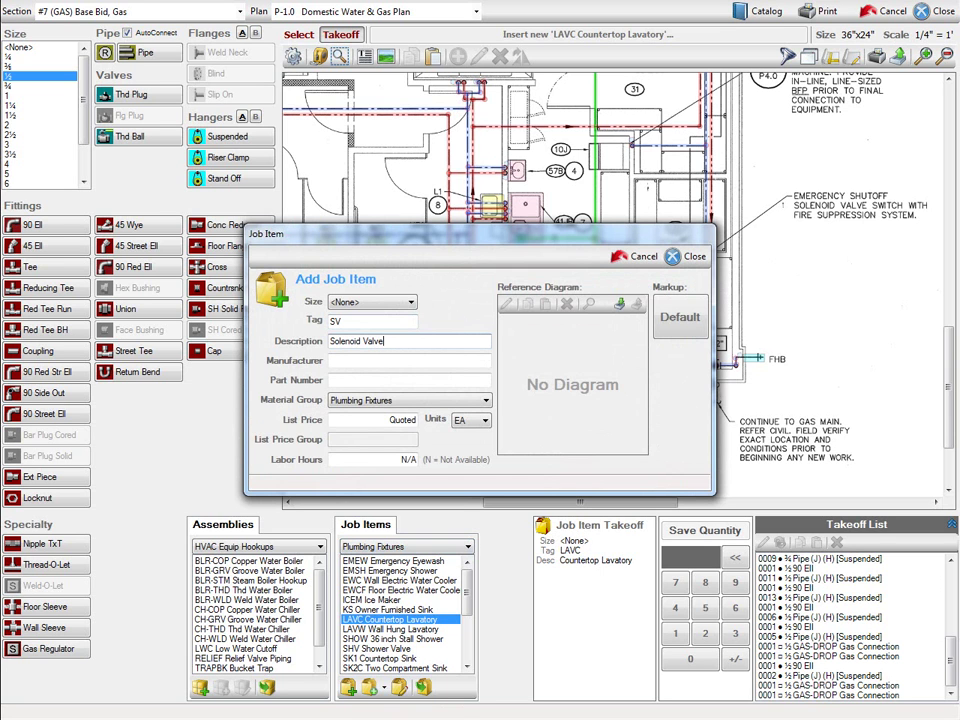
pyautogui.press('Tab')
pyautogui.press('Tab')
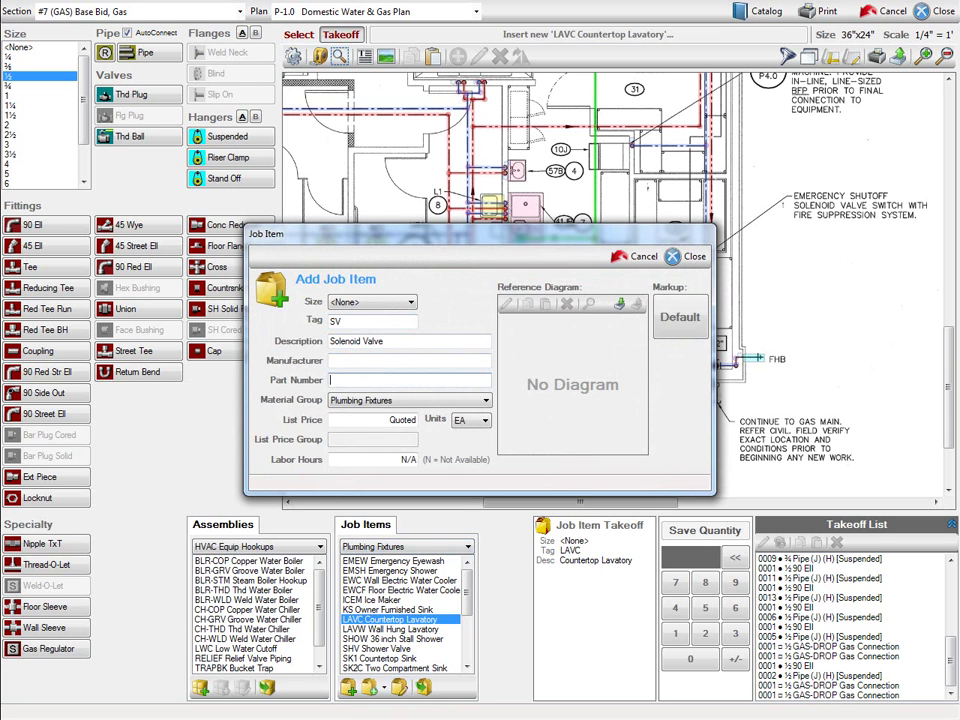
pyautogui.press('Tab')
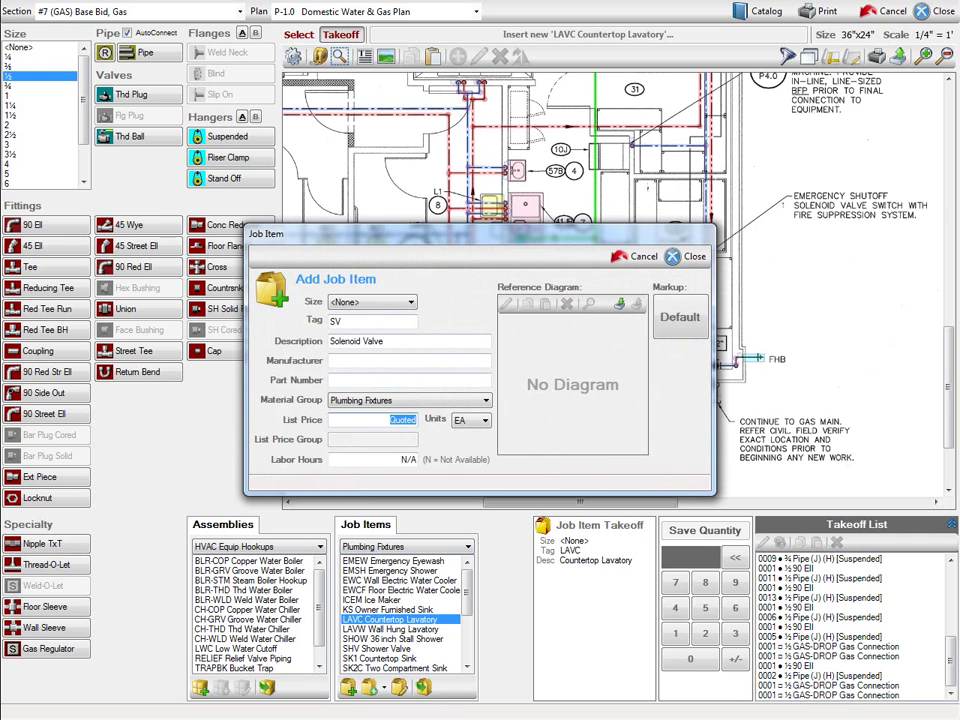
pyautogui.write('0')
pyautogui.press('Tab')
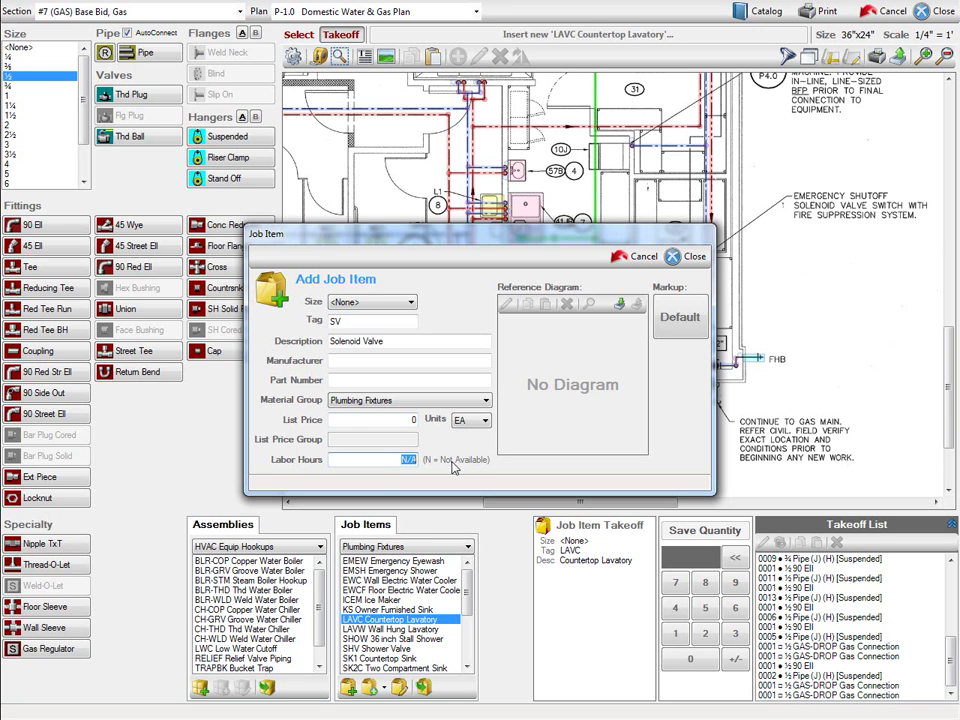
pyautogui.write('1.5')
pyautogui.click(688, 259)
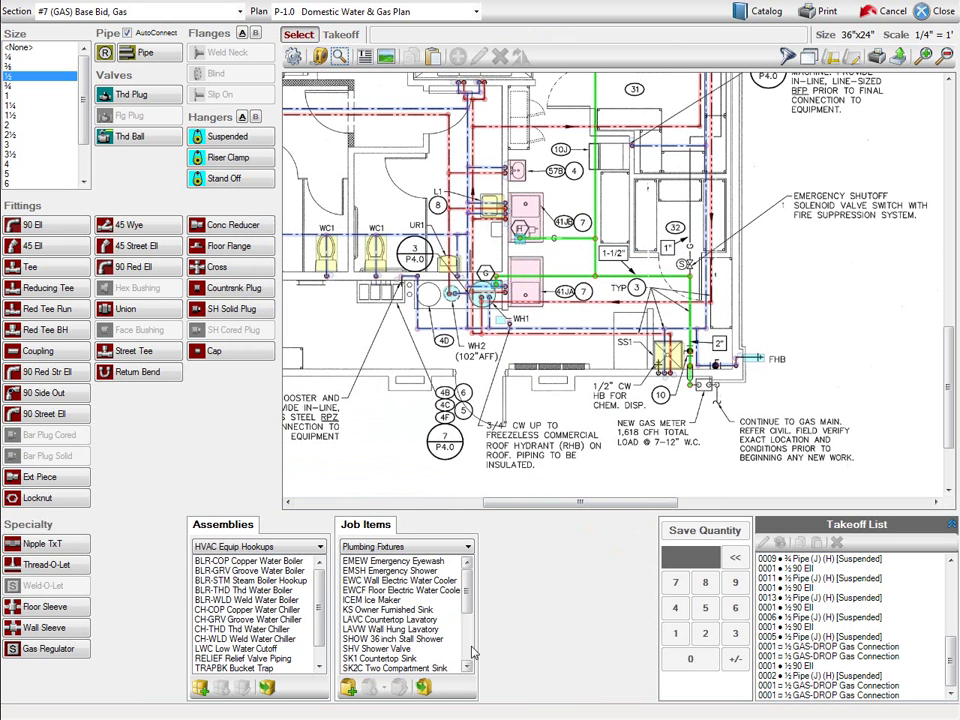
# Load the SV Solenoid Valve for takeoff with no size.
pyautogui.scroll(-4, 473, 652)
pyautogui.click(375, 591)
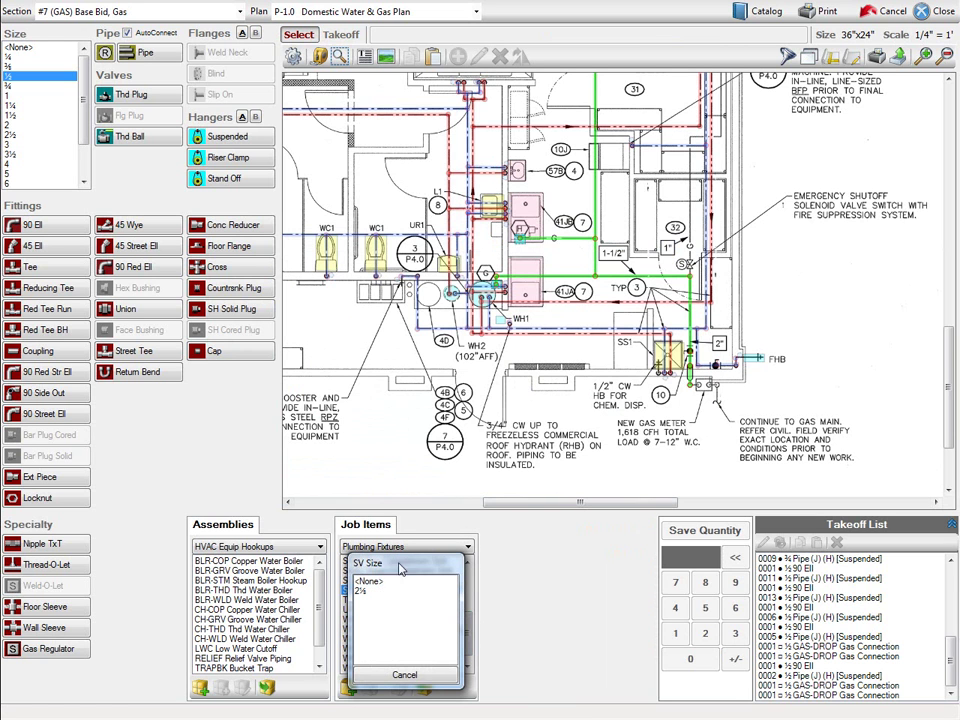
pyautogui.click(368, 581)
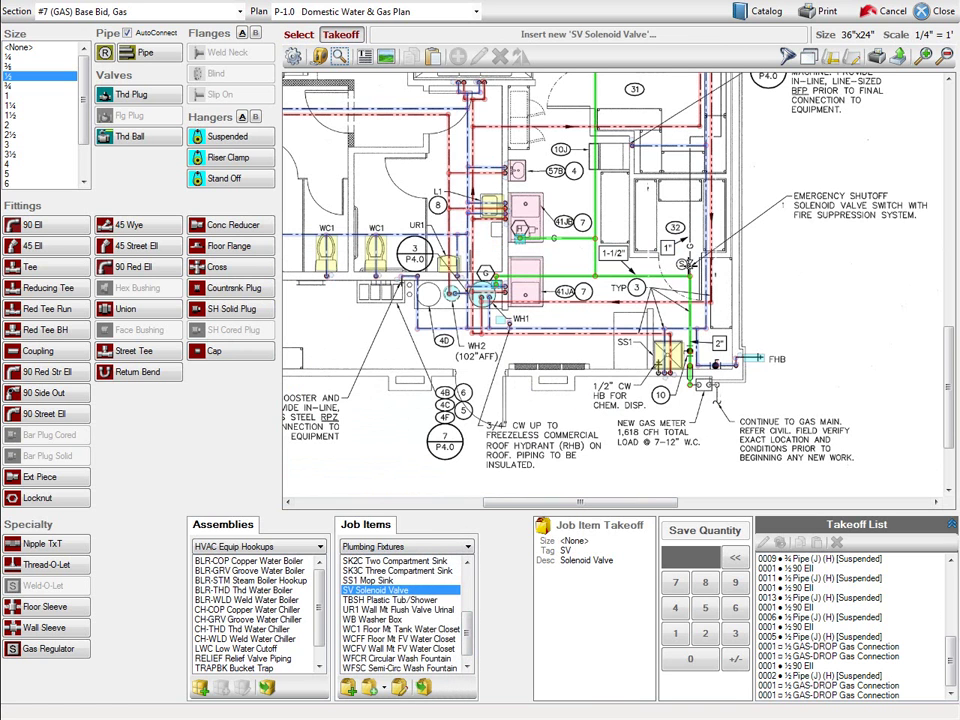
# Place the solenoid valve on the gas line, then run 1-inch pipe with two 90 ells.
pyautogui.click(516, 197)
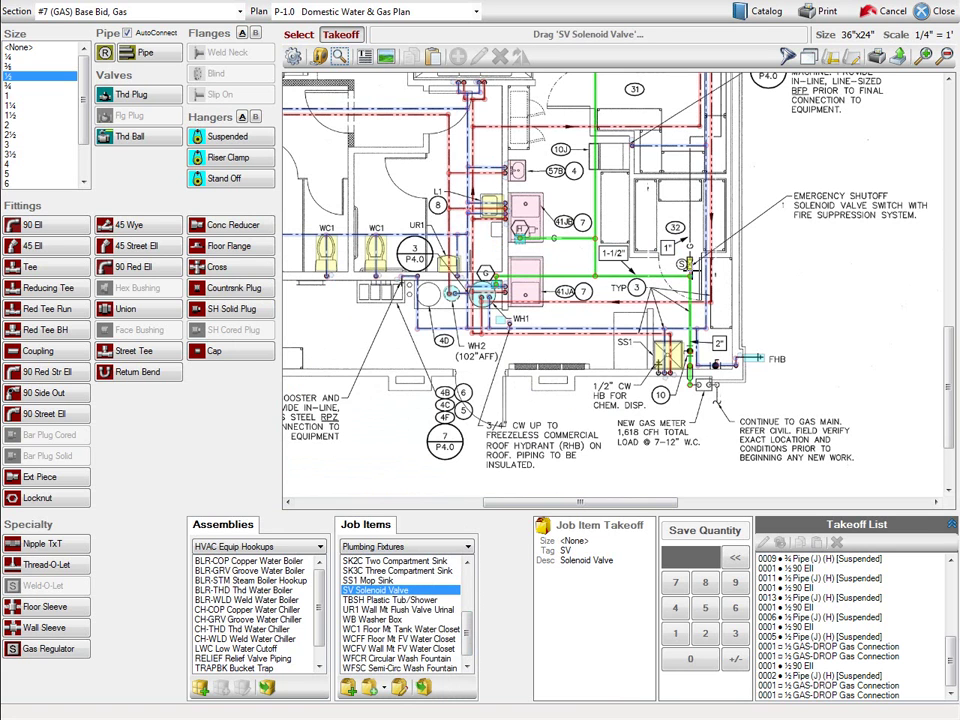
pyautogui.click(516, 197)
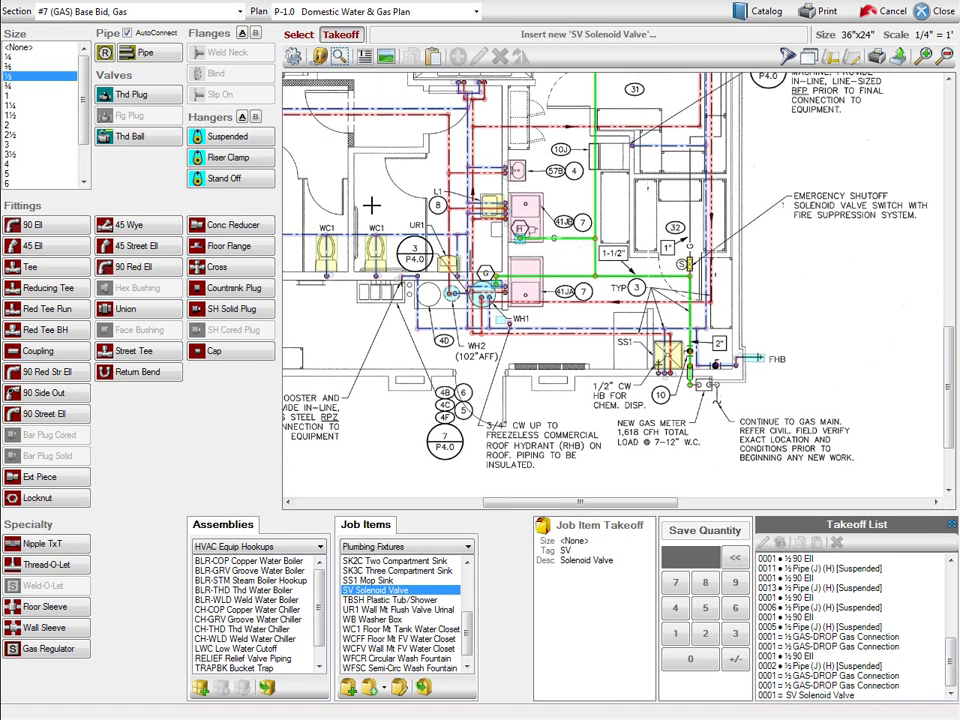
pyautogui.click(9, 97)
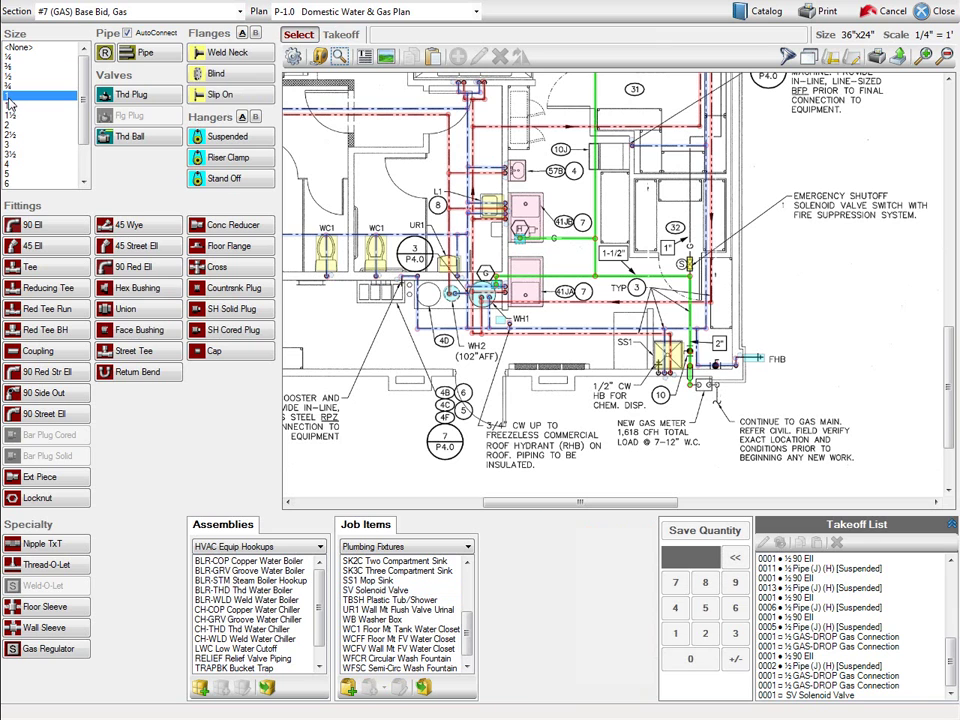
pyautogui.click(40, 229)
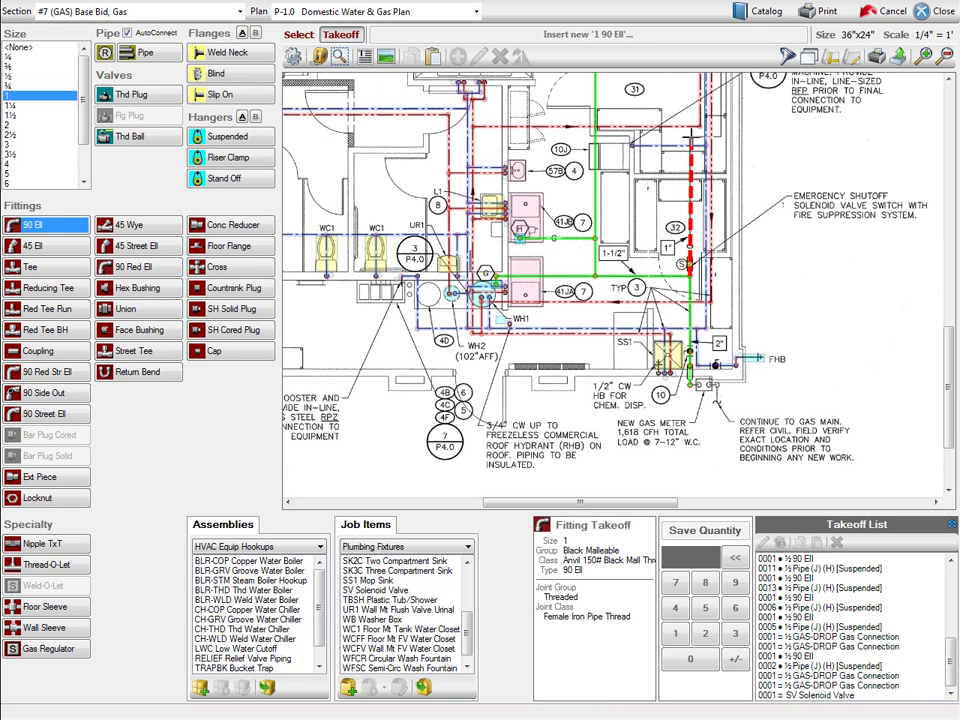
pyautogui.click(690, 140)
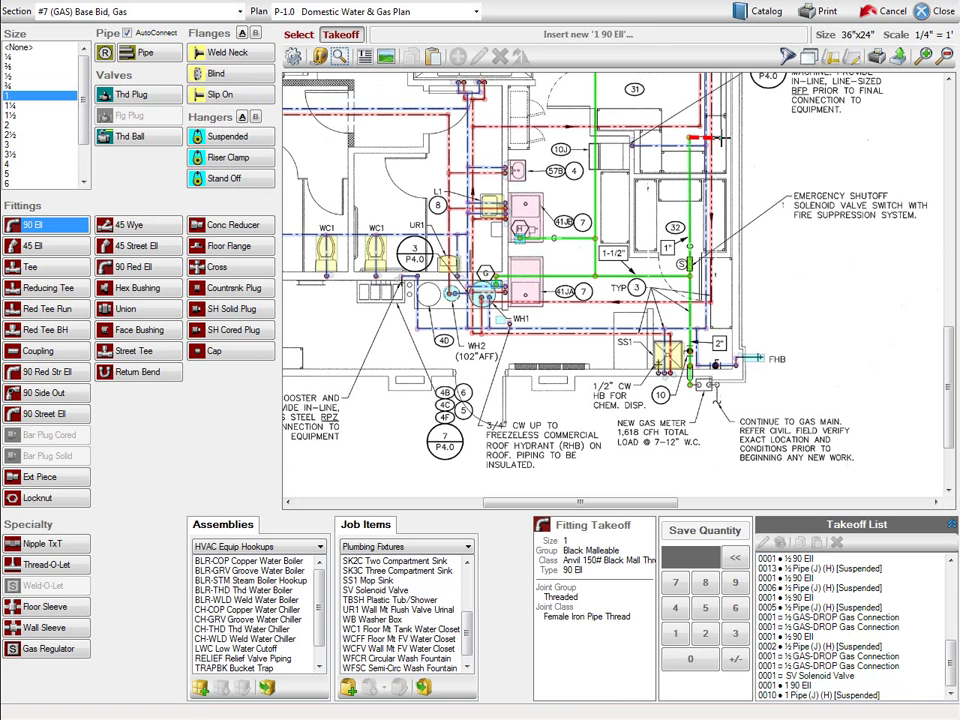
pyautogui.click(710, 137)
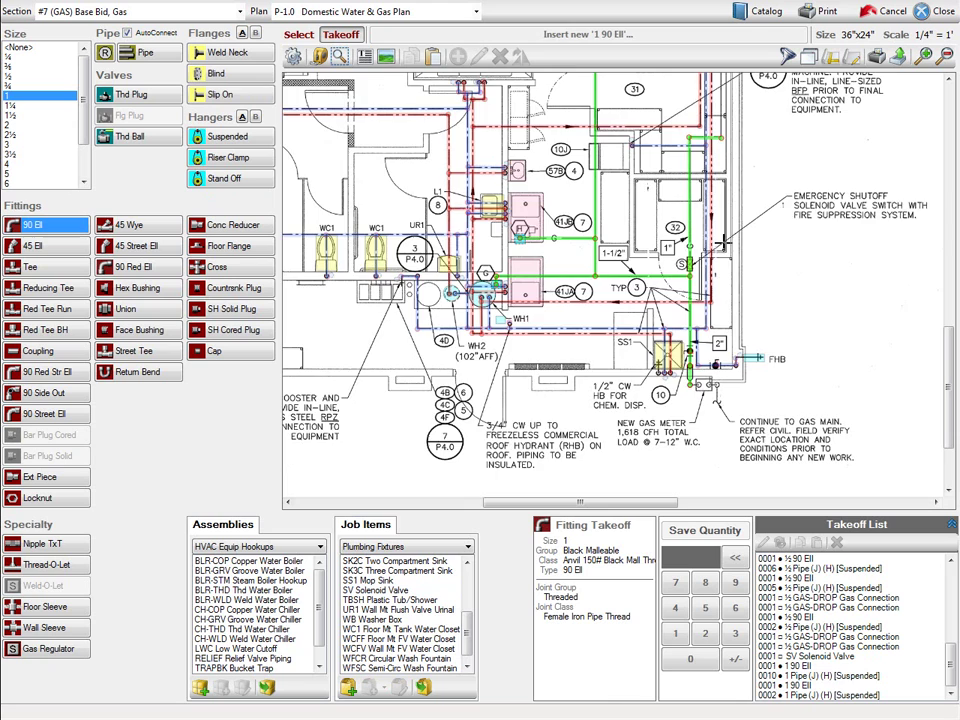
pyautogui.moveTo(720, 240); pyautogui.dragTo(637, 553, button='middle')
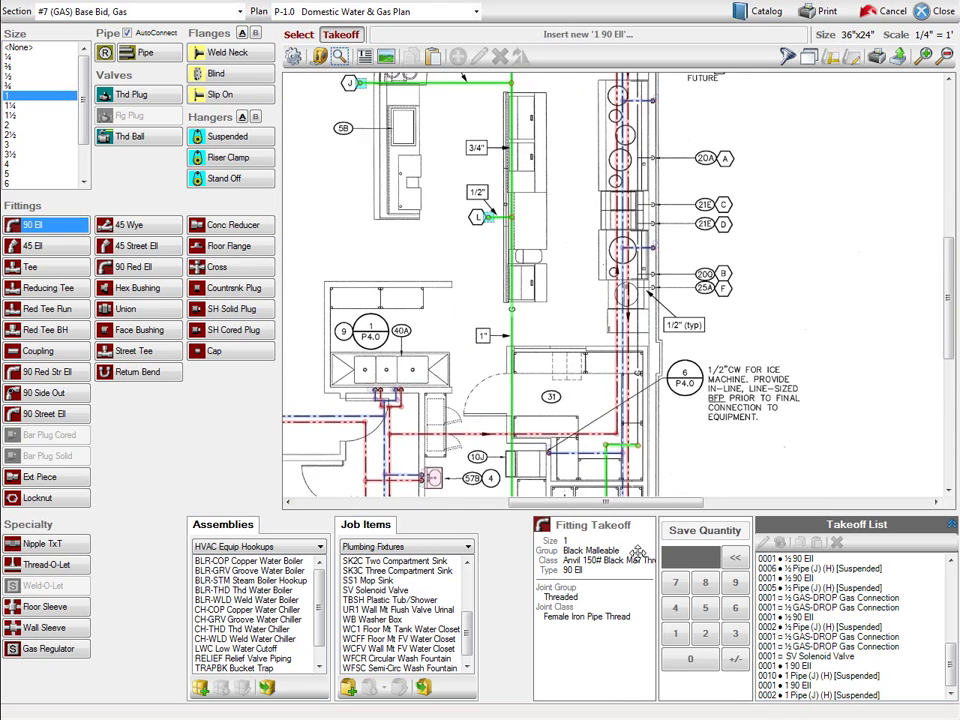
# Add a 1×½ reducing tee with its suspended pipe run on the gas pipe.
pyautogui.click(20, 287)
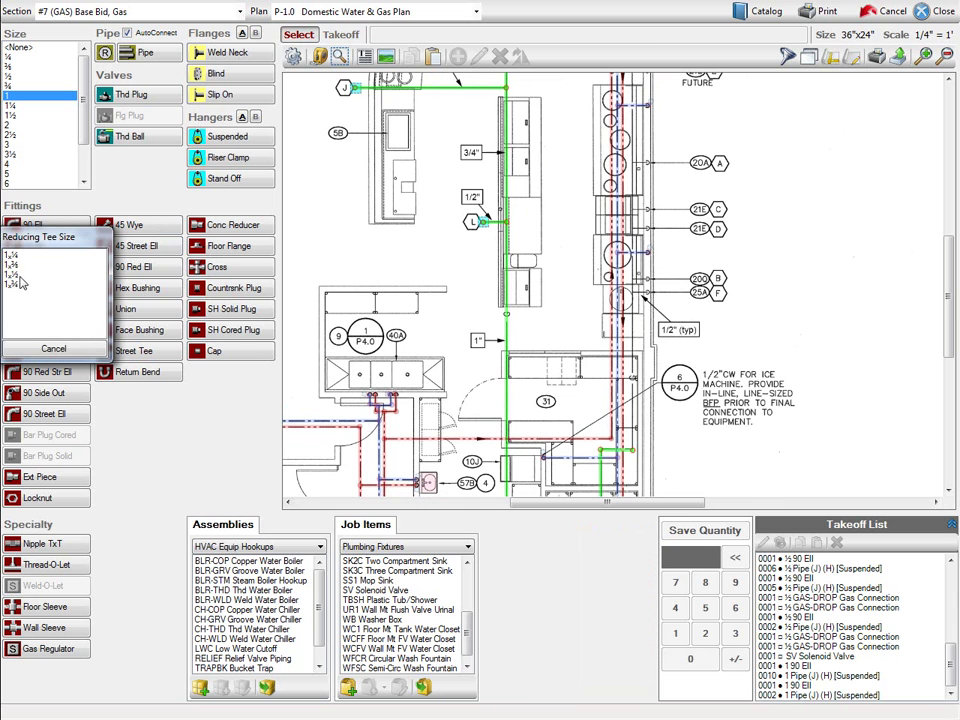
pyautogui.click(19, 276)
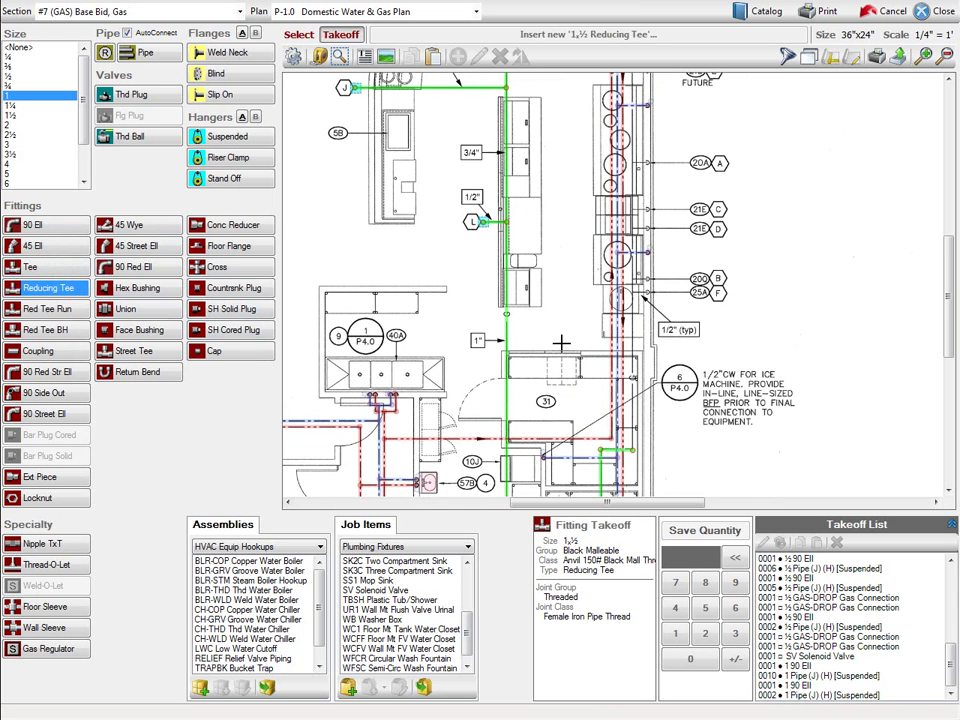
pyautogui.click(632, 290)
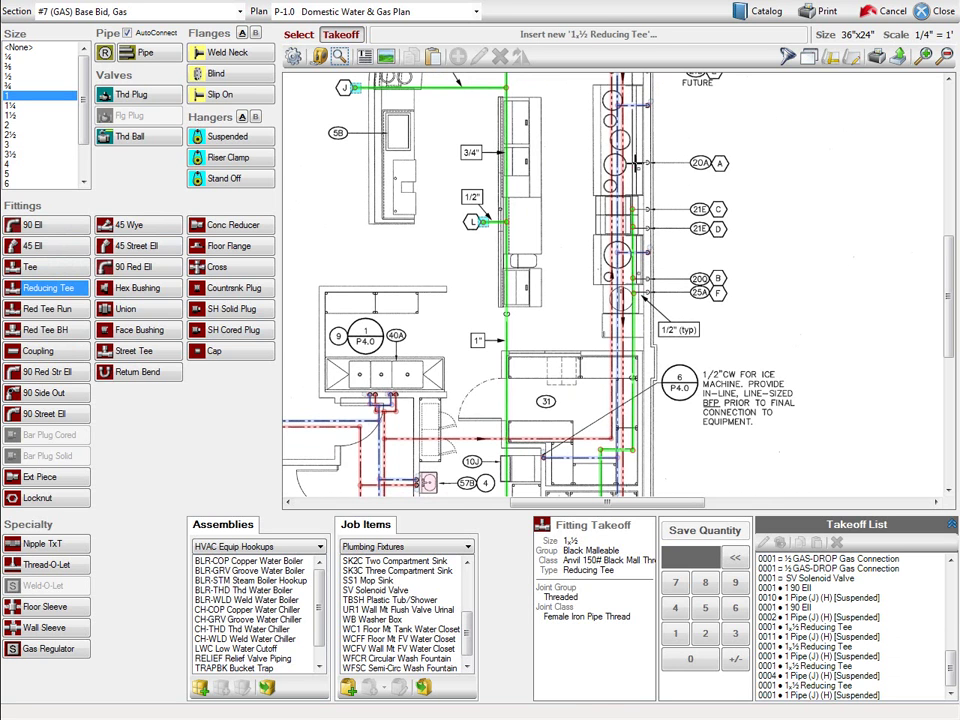
pyautogui.click(474, 121)
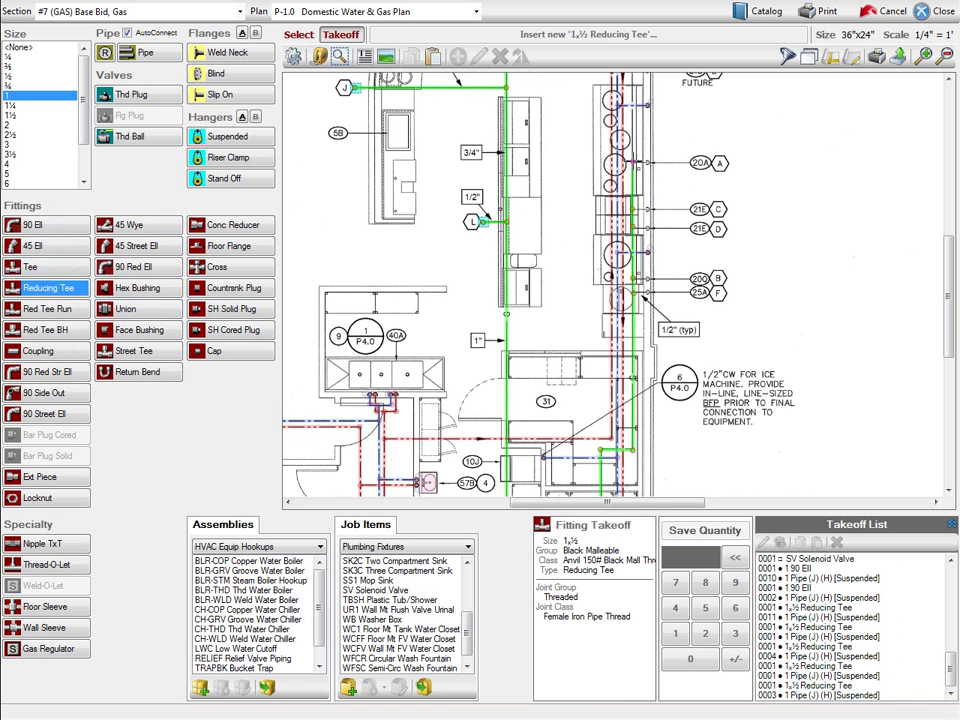
# Place a 1½×½ concentric reducer on the kitchen gas line.
pyautogui.moveTo(474, 104); pyautogui.dragTo(470, 160, button='middle')
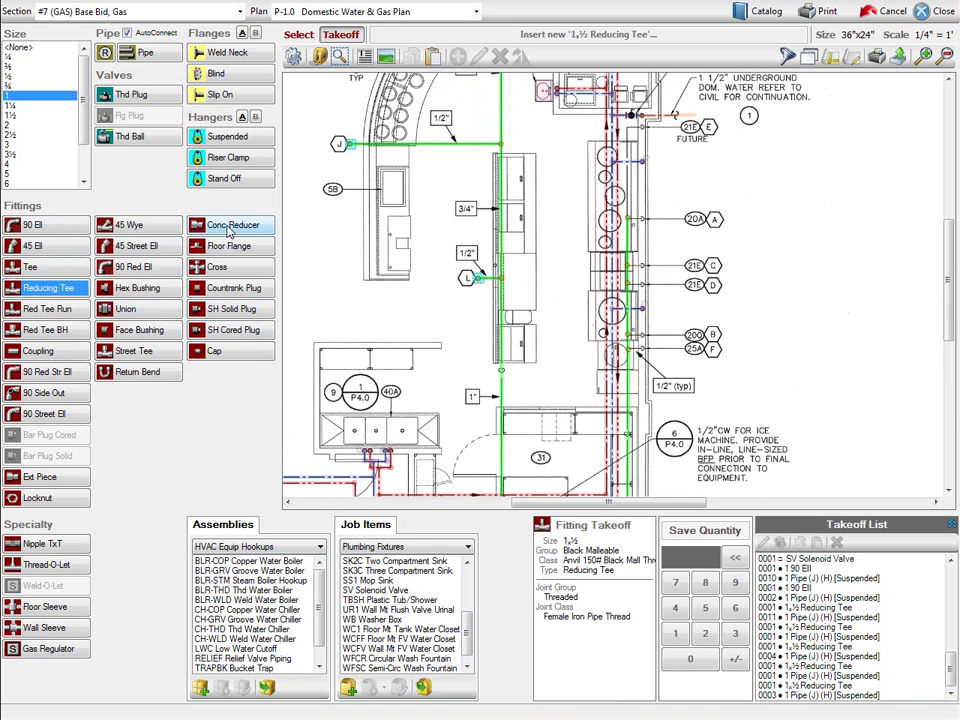
pyautogui.click(228, 228)
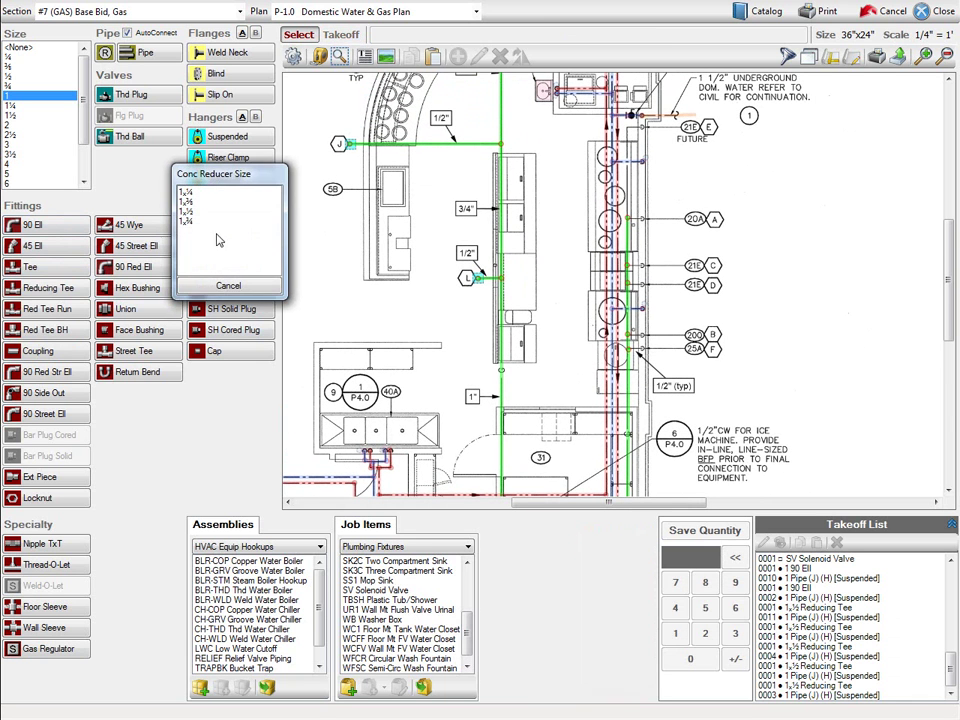
pyautogui.click(186, 211)
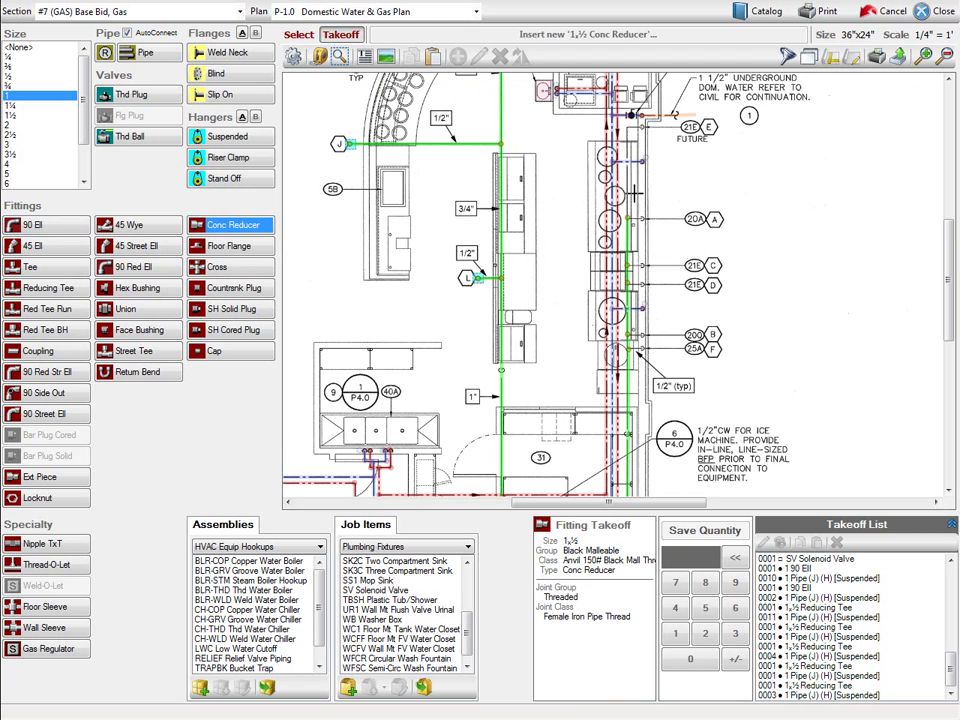
pyautogui.click(472, 146)
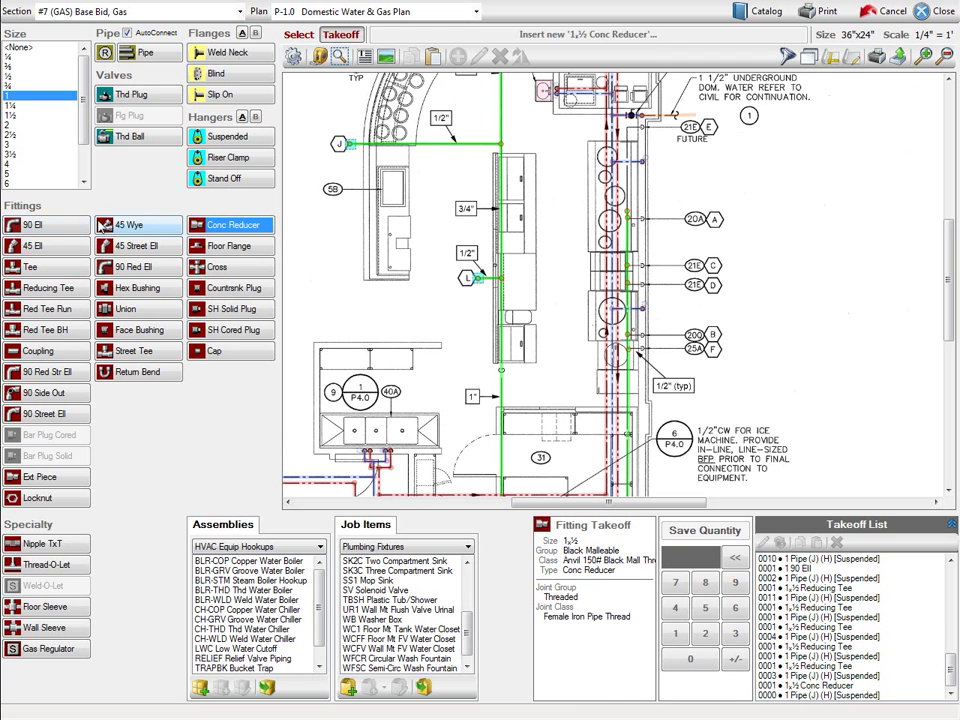
# Insert ½ 90 ells with ½ pipe runs at equipment 20A, 21E, 20B and other branches.
pyautogui.click(8, 75)
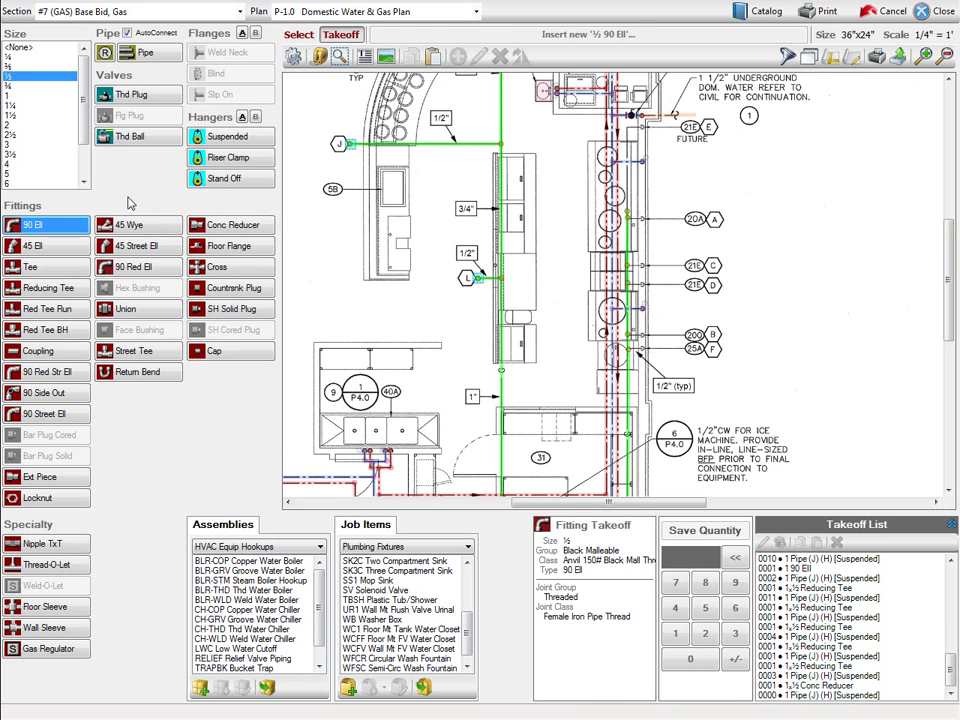
pyautogui.click(470, 100)
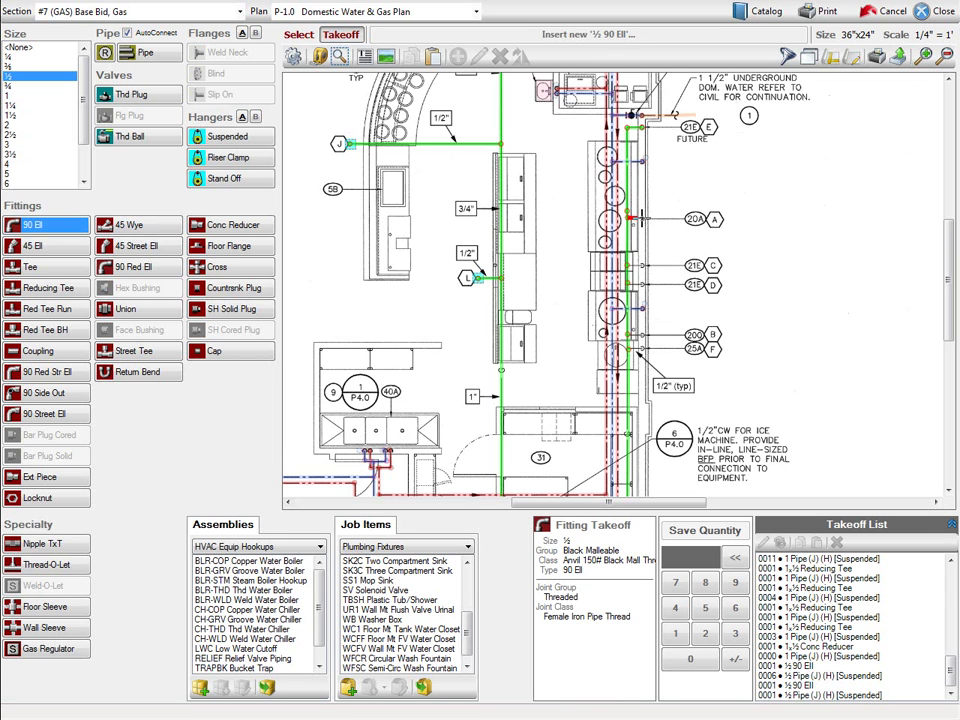
pyautogui.click(630, 218)
pyautogui.click(632, 284)
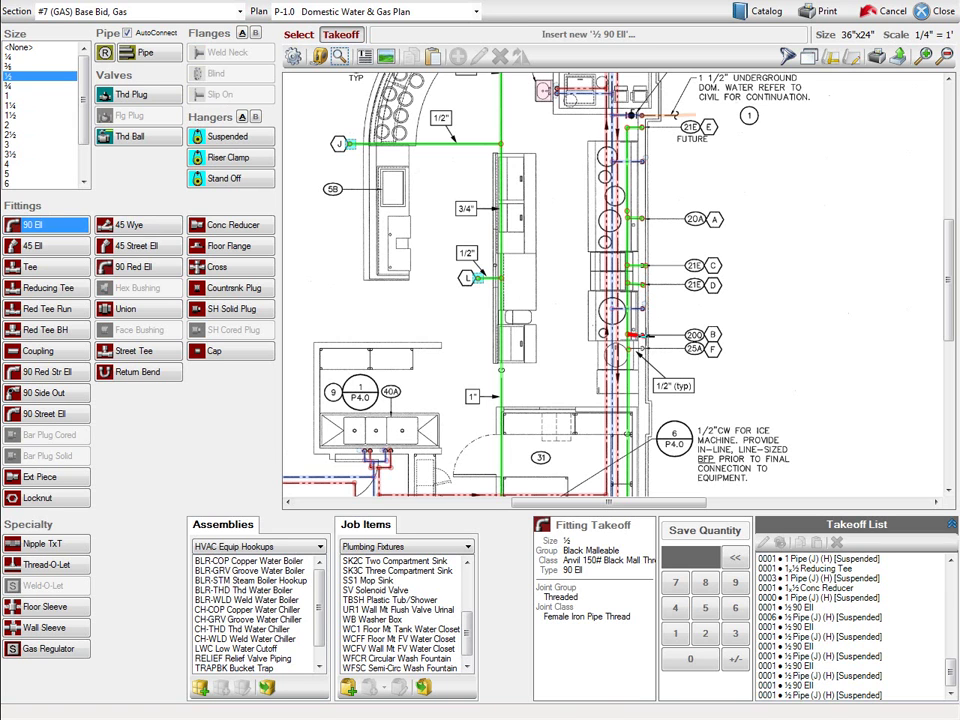
pyautogui.click(641, 343)
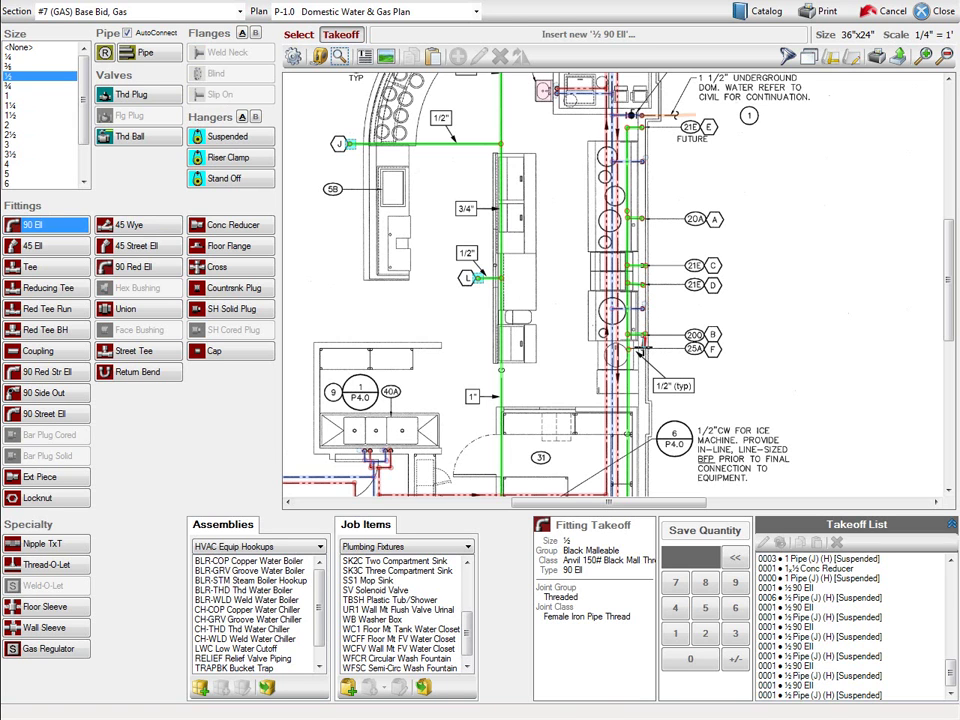
pyautogui.click(483, 256)
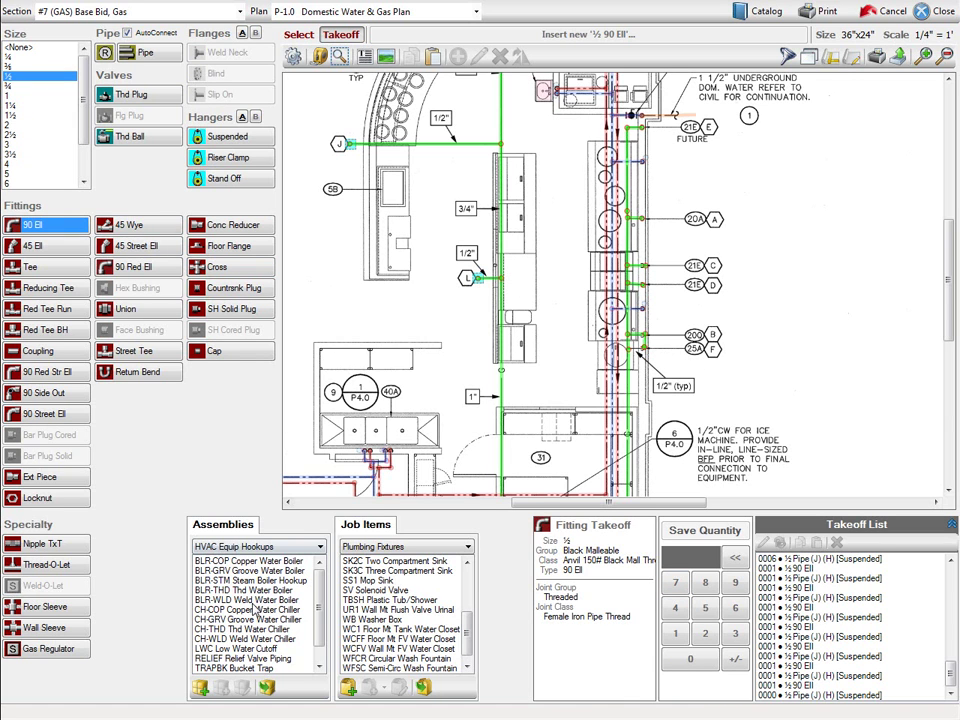
# Place ½ GAS-DROP Gas Connection assemblies from Plumbing Connections at the kitchen equipment.
pyautogui.click(233, 548)
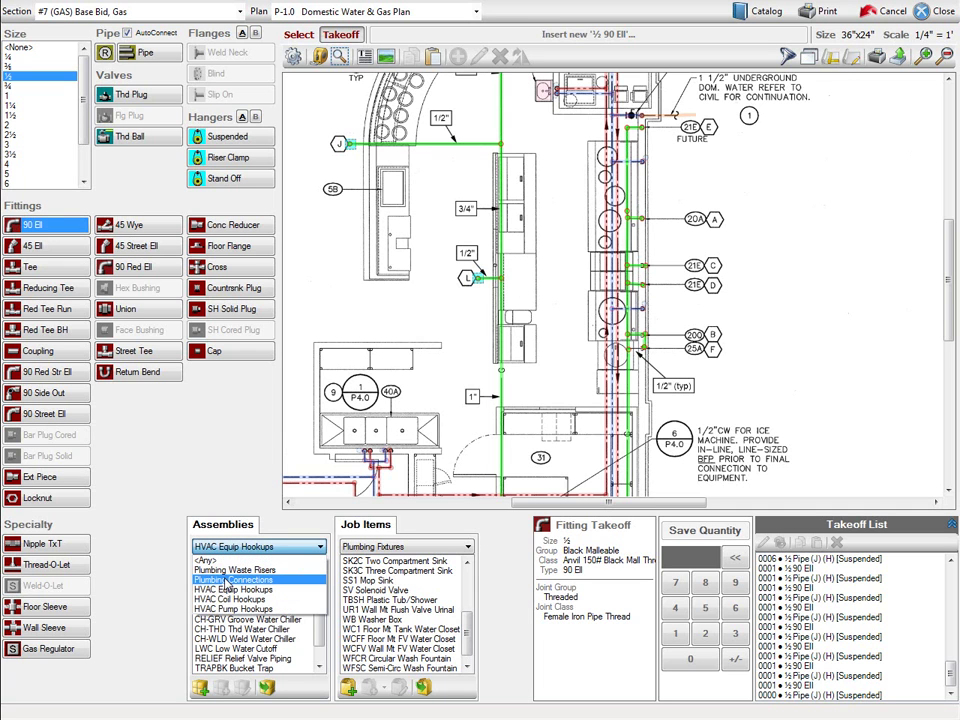
pyautogui.click(228, 584)
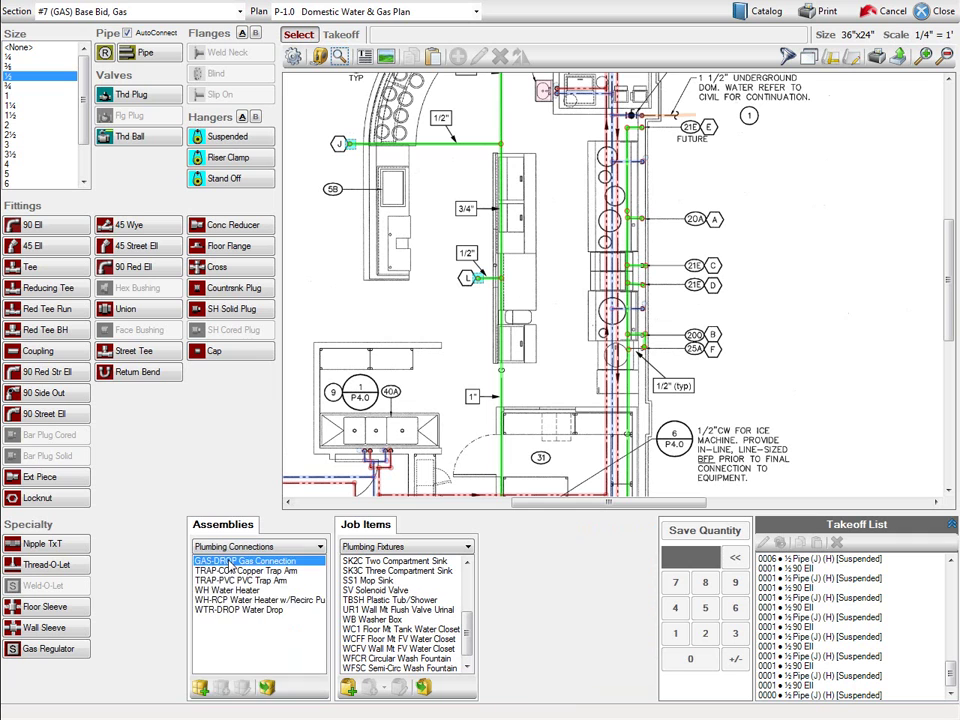
pyautogui.click(230, 565)
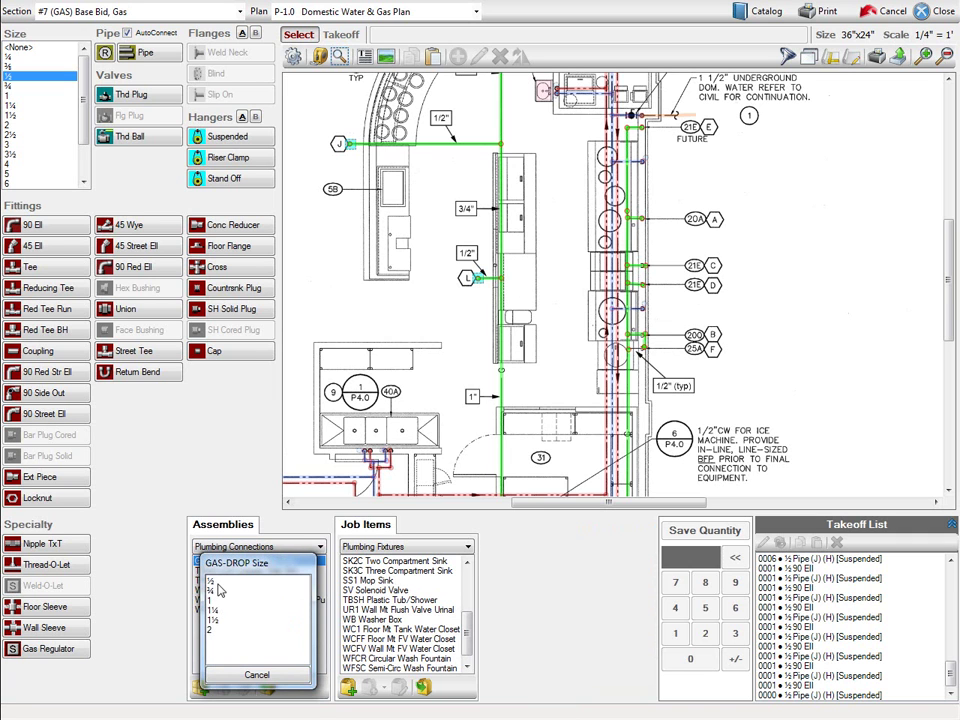
pyautogui.click(216, 582)
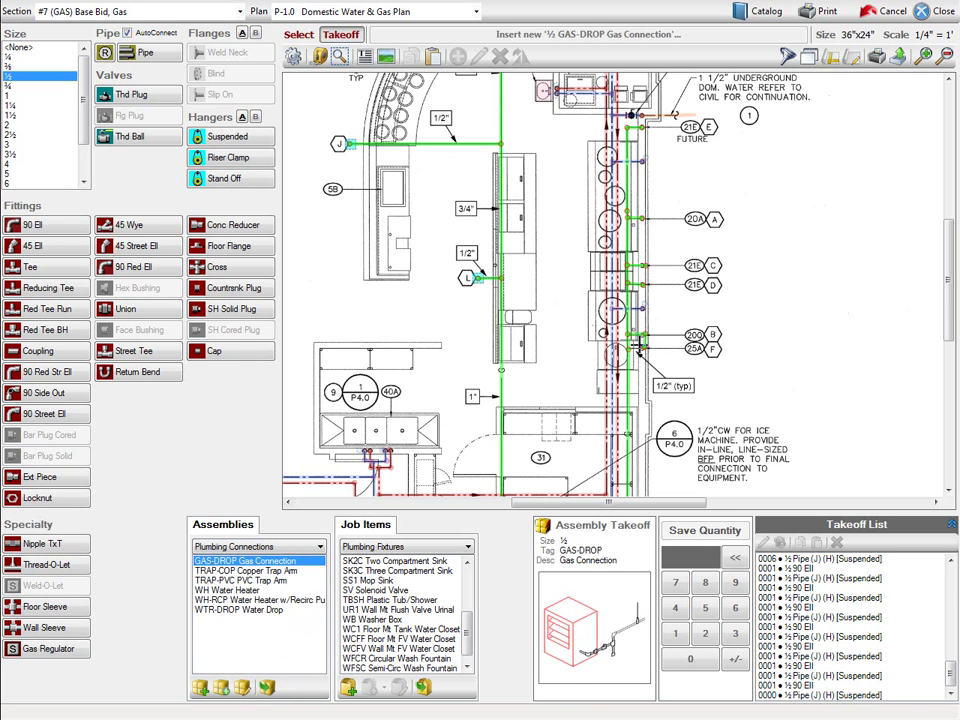
pyautogui.moveTo(637, 345)
pyautogui.mouseDown()
pyautogui.moveTo(648, 125)
pyautogui.moveTo(711, 158)
pyautogui.mouseUp()
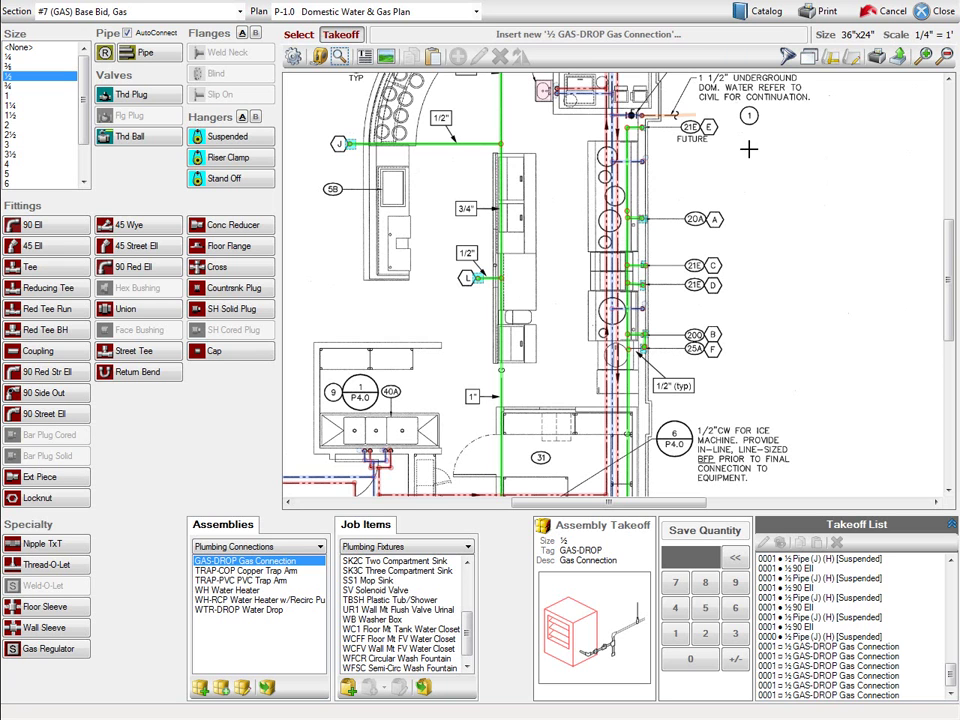
# Close the takeoff and recalculate all sections from the Reports tab.
pyautogui.click(940, 11)
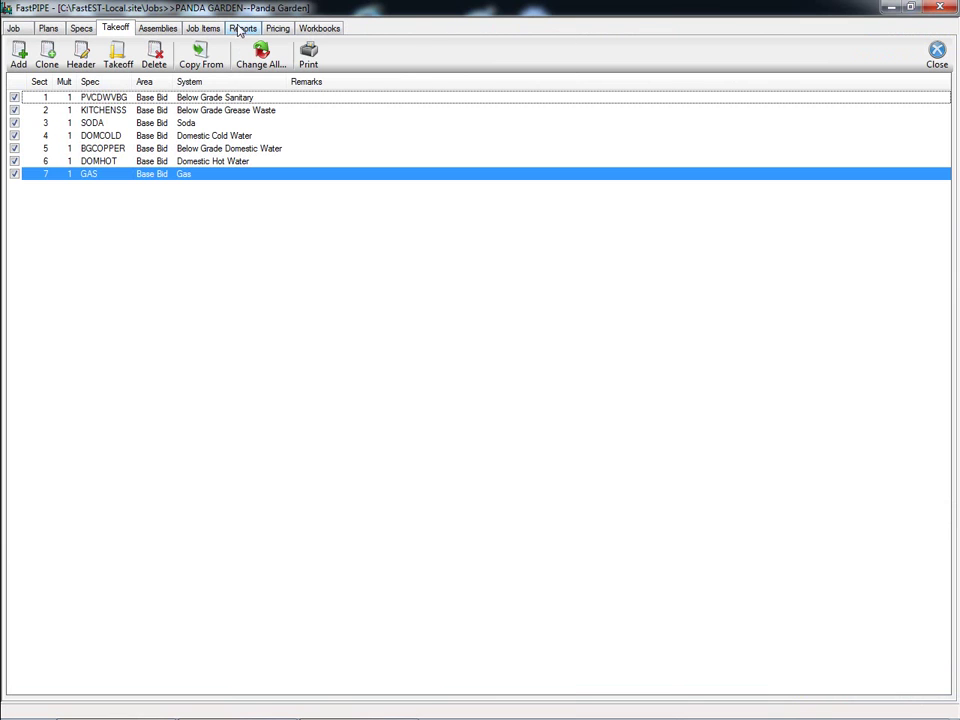
pyautogui.click(240, 30)
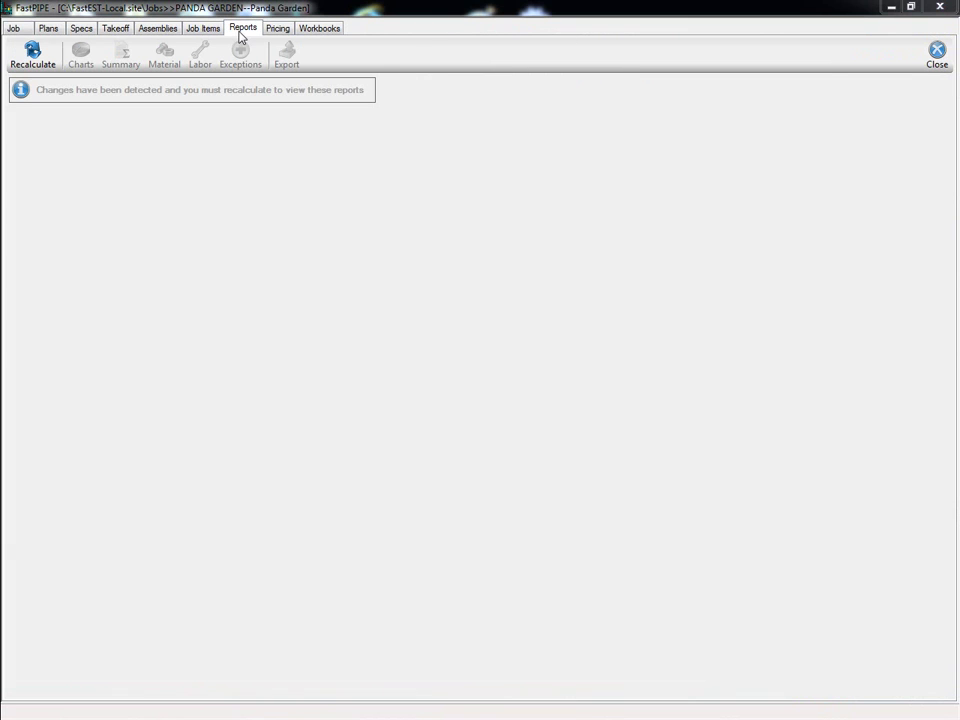
pyautogui.click(36, 50)
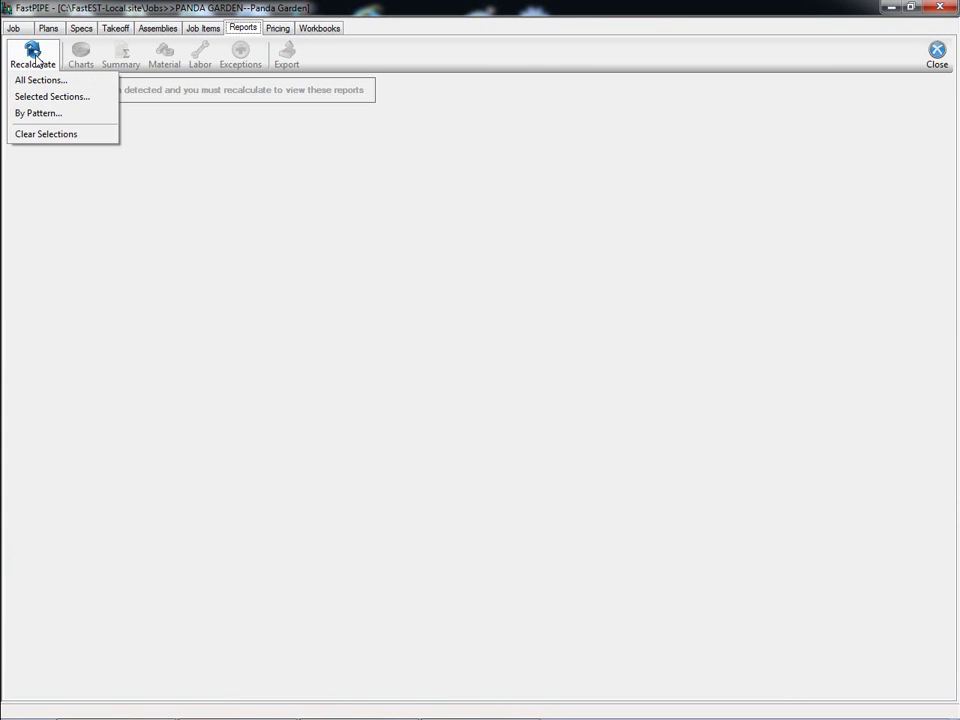
pyautogui.click(35, 81)
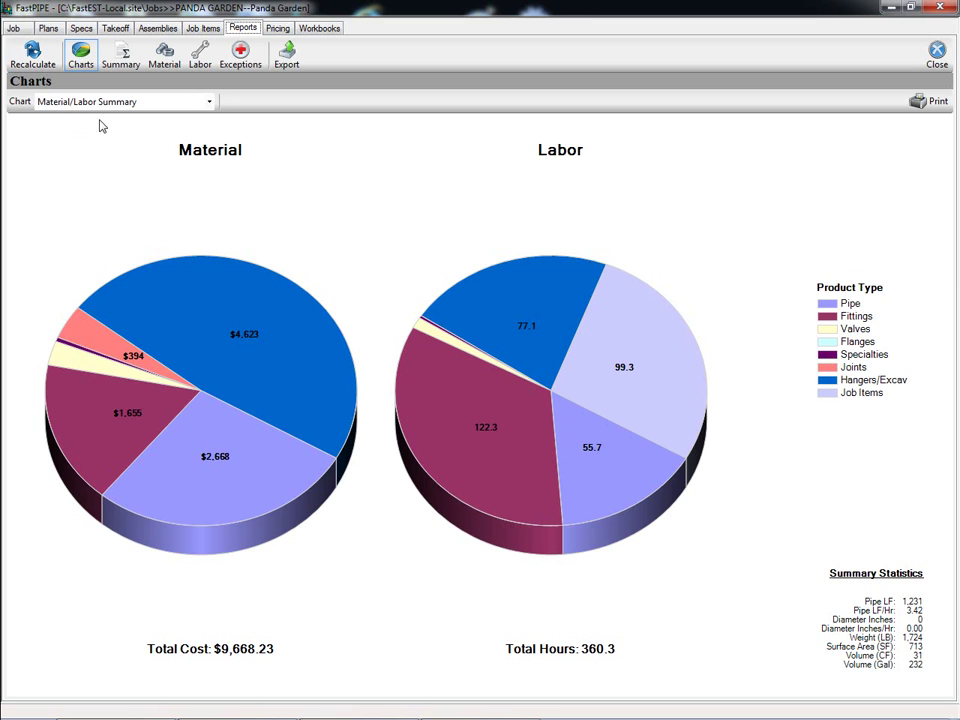
# Review the Material/Labor Breakdown summary, the material report, and the labor report.
pyautogui.click(122, 62)
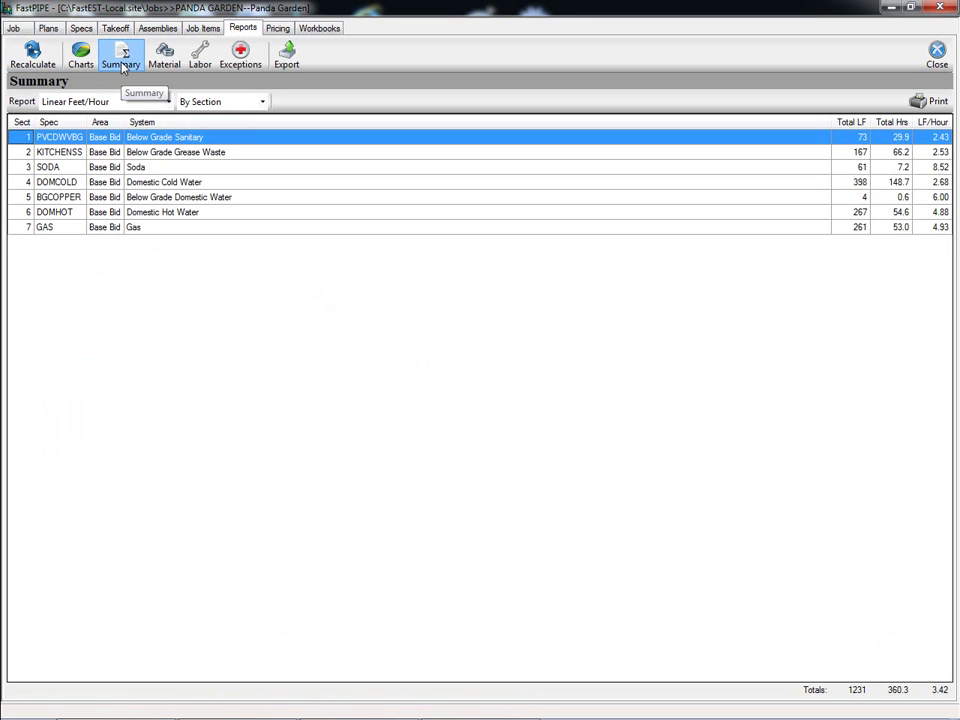
pyautogui.click(166, 101)
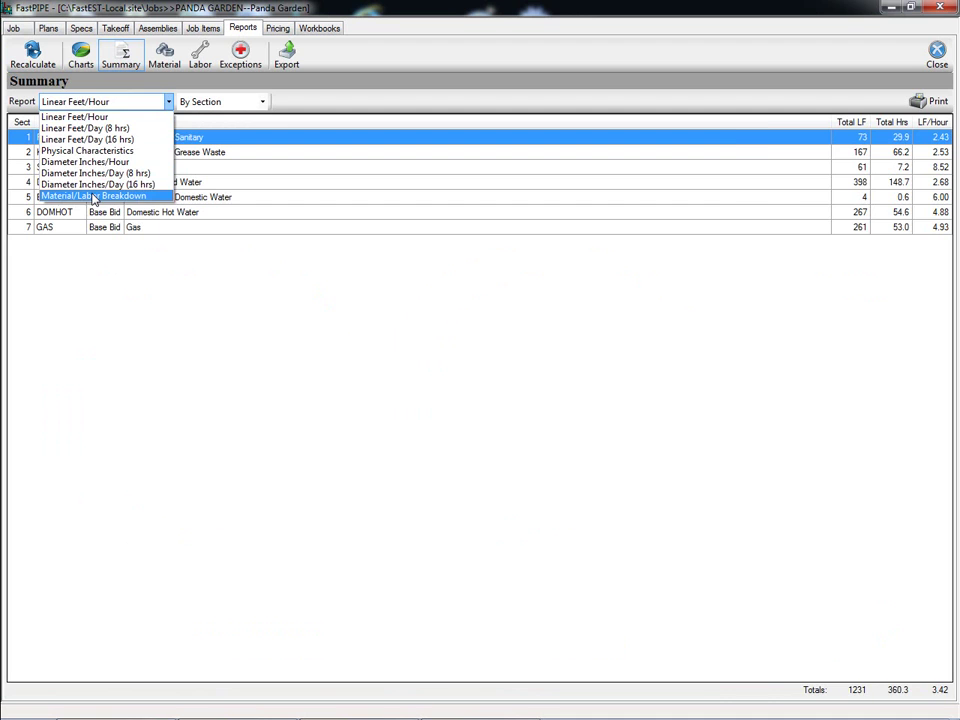
pyautogui.click(94, 196)
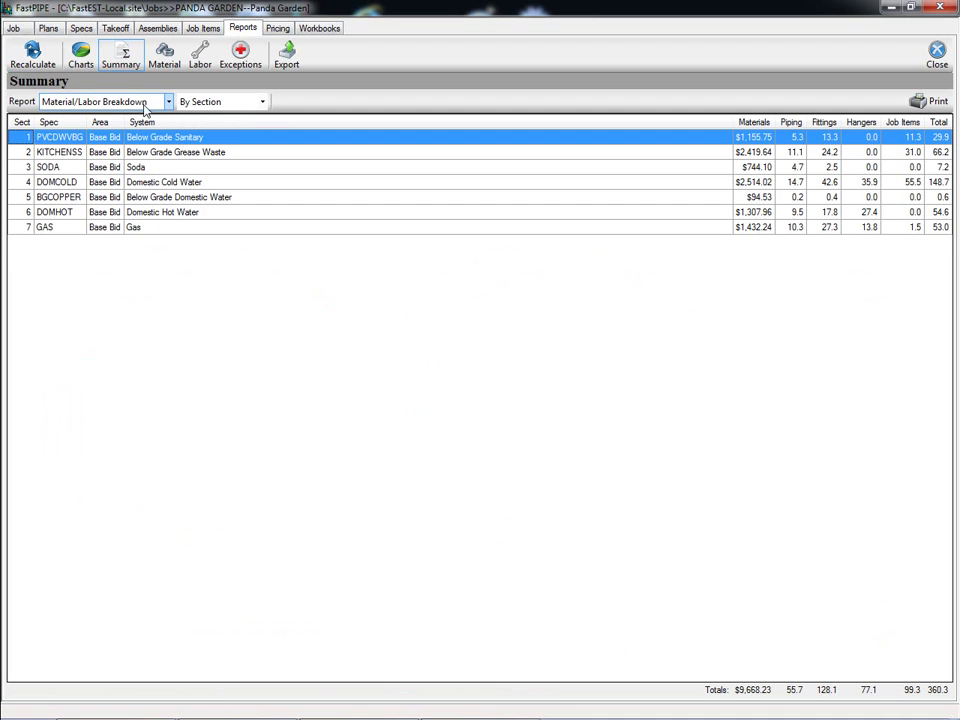
pyautogui.click(172, 65)
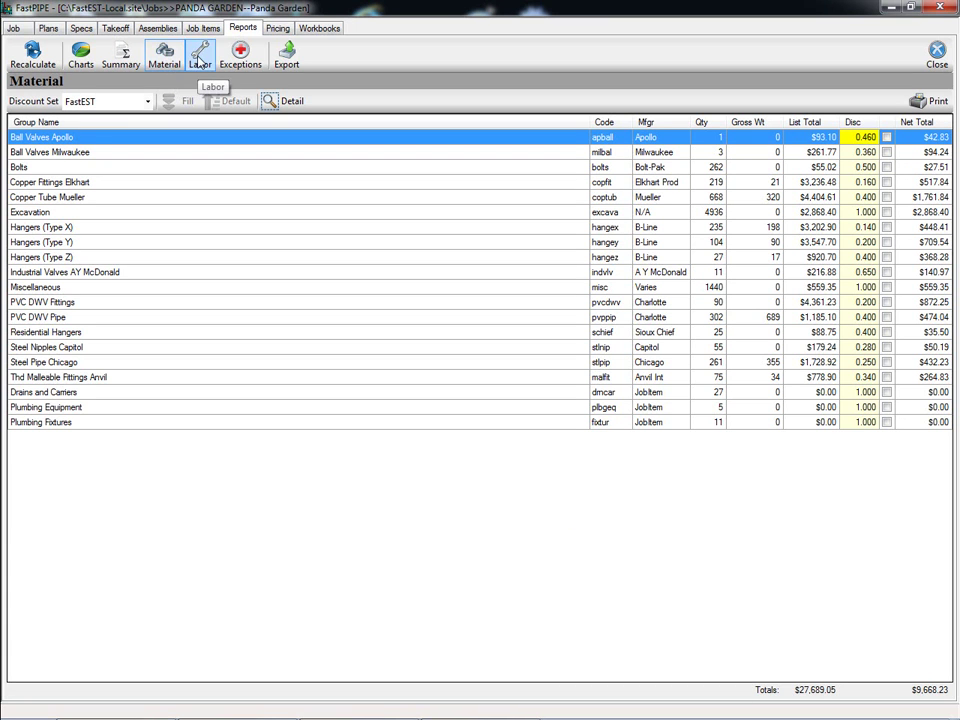
pyautogui.click(200, 63)
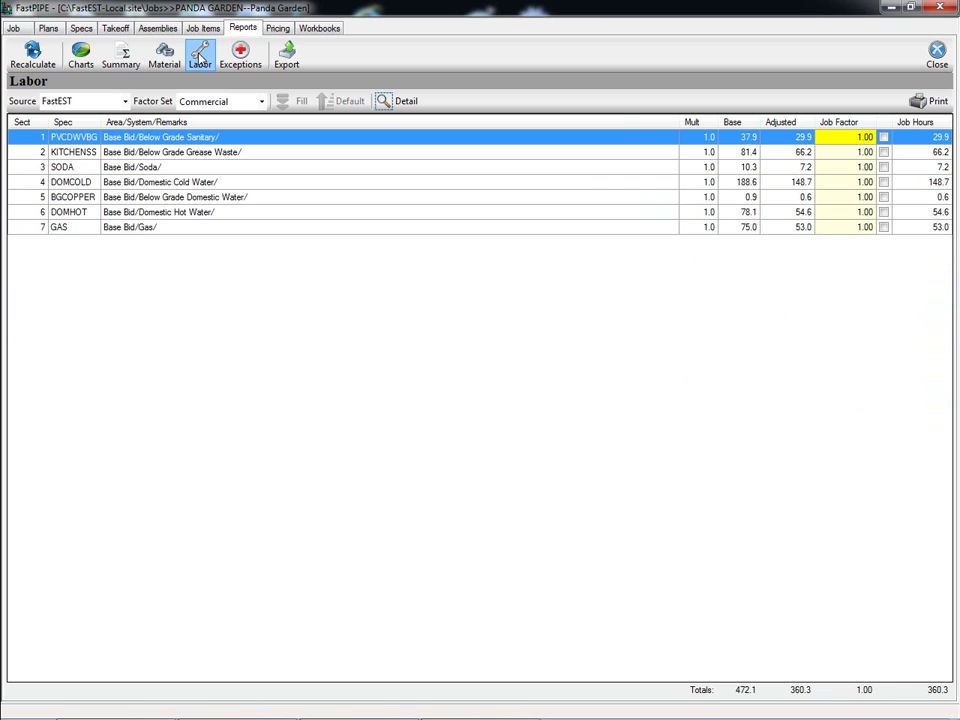
# Review the job pricing grid, then view the workbooks page listing base.xlsm.
pyautogui.click(279, 30)
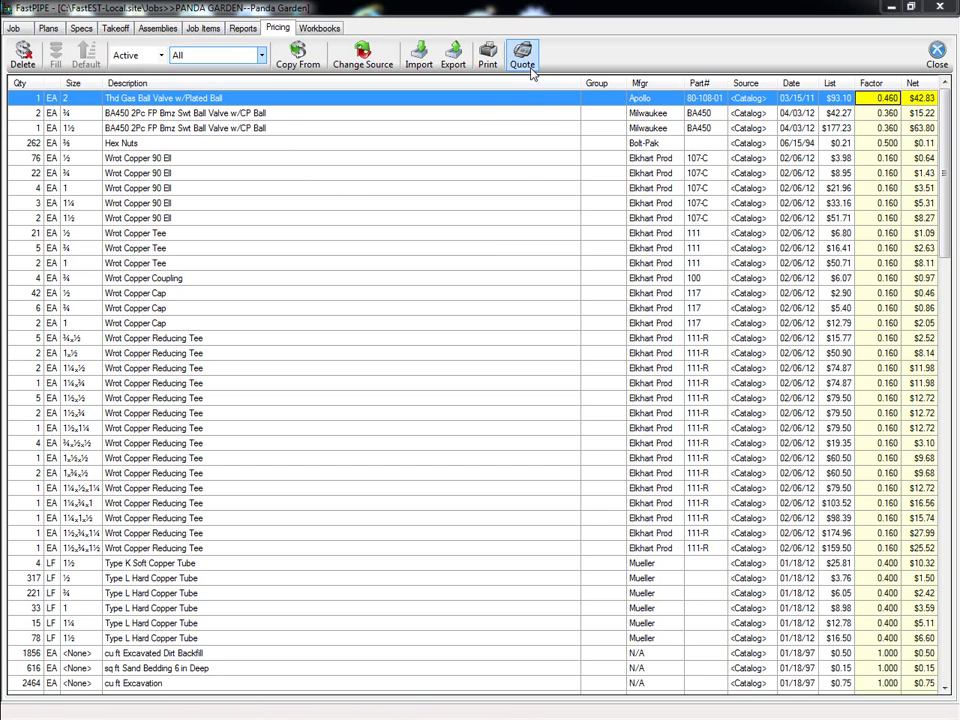
pyautogui.click(324, 33)
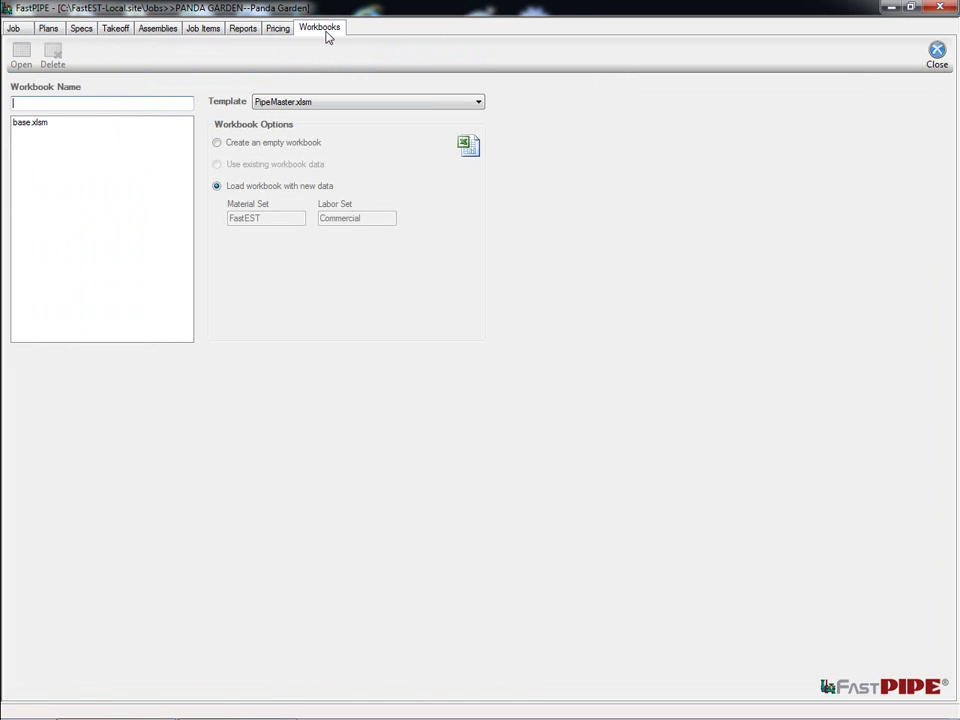
# Load base.xlsm with new data and open it in Excel.
pyautogui.click(33, 122)
pyautogui.click(219, 188)
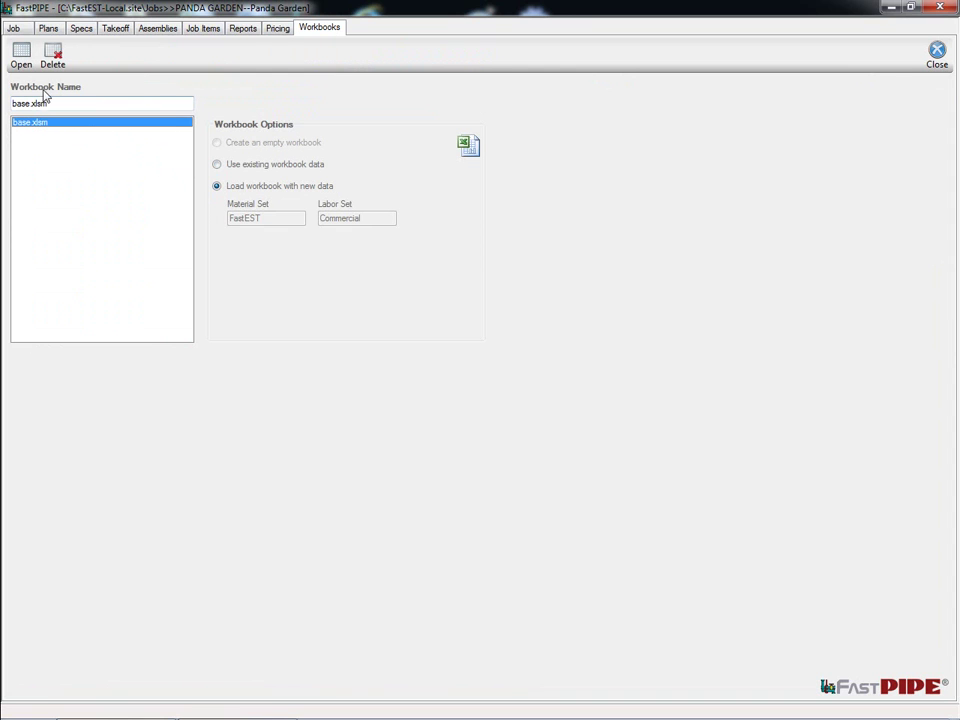
pyautogui.click(22, 62)
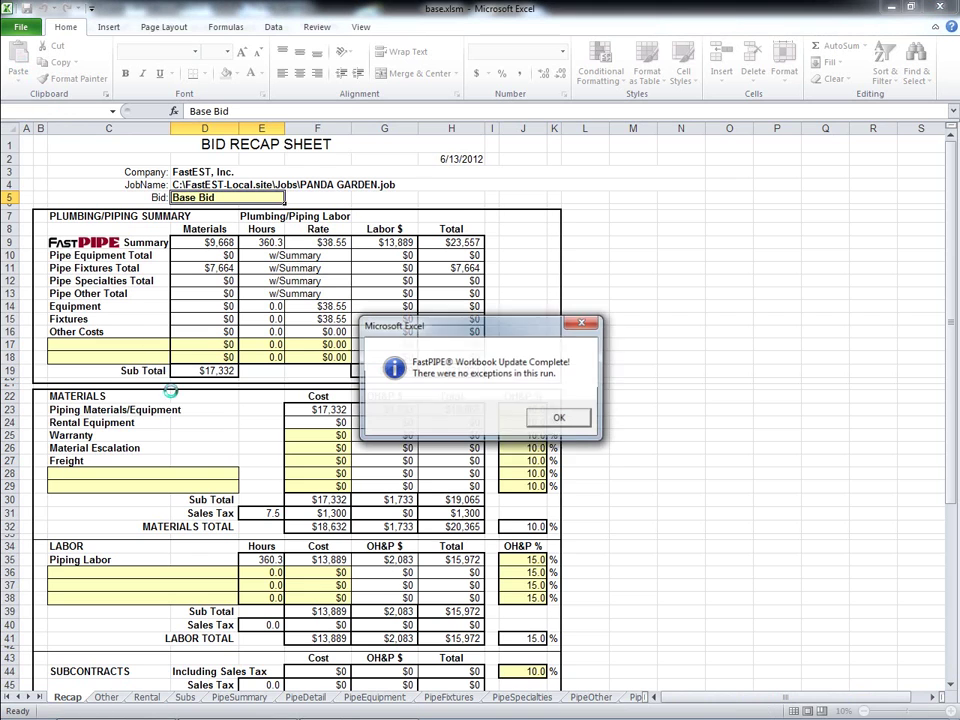
# Dismiss the update message, check PipeFixtures' $7,664 total, and view Recap's $36,701 quoted price.
pyautogui.click(560, 418)
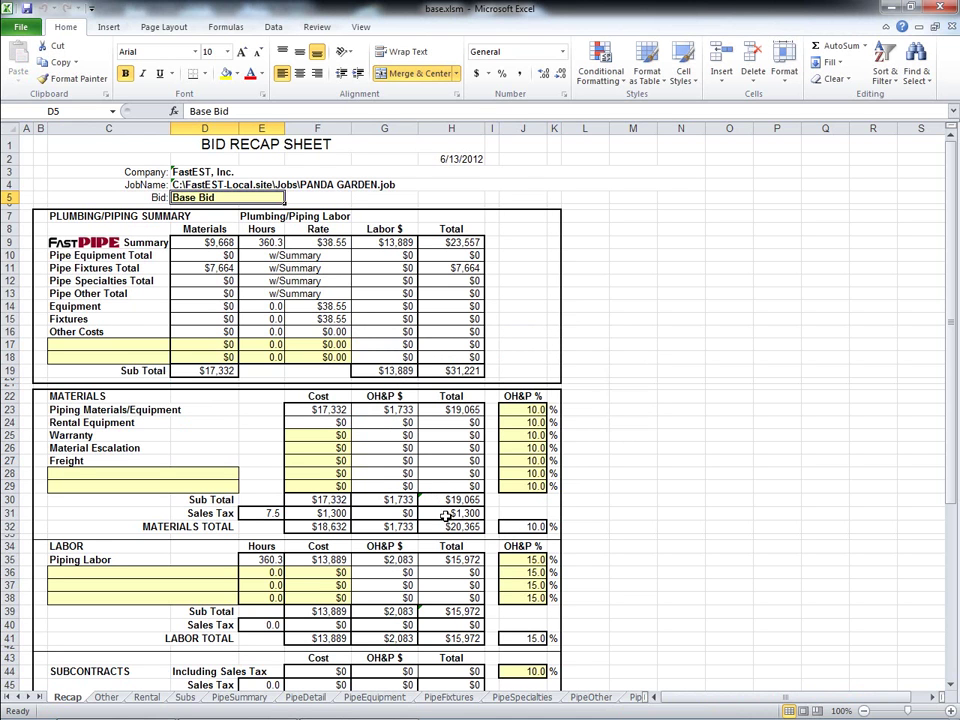
pyautogui.click(450, 697)
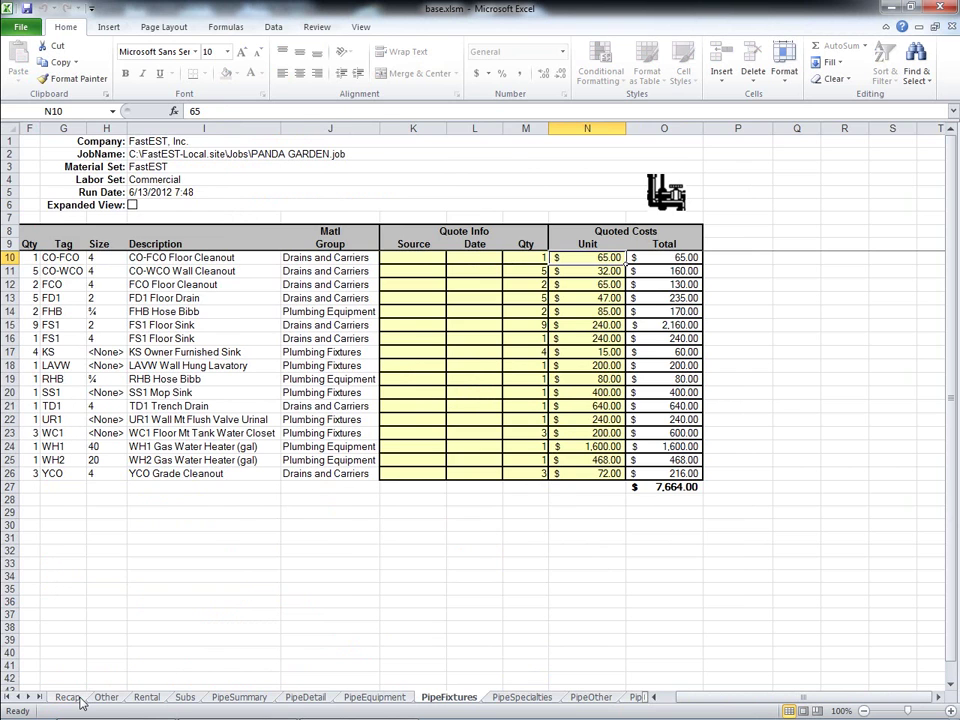
pyautogui.click(68, 698)
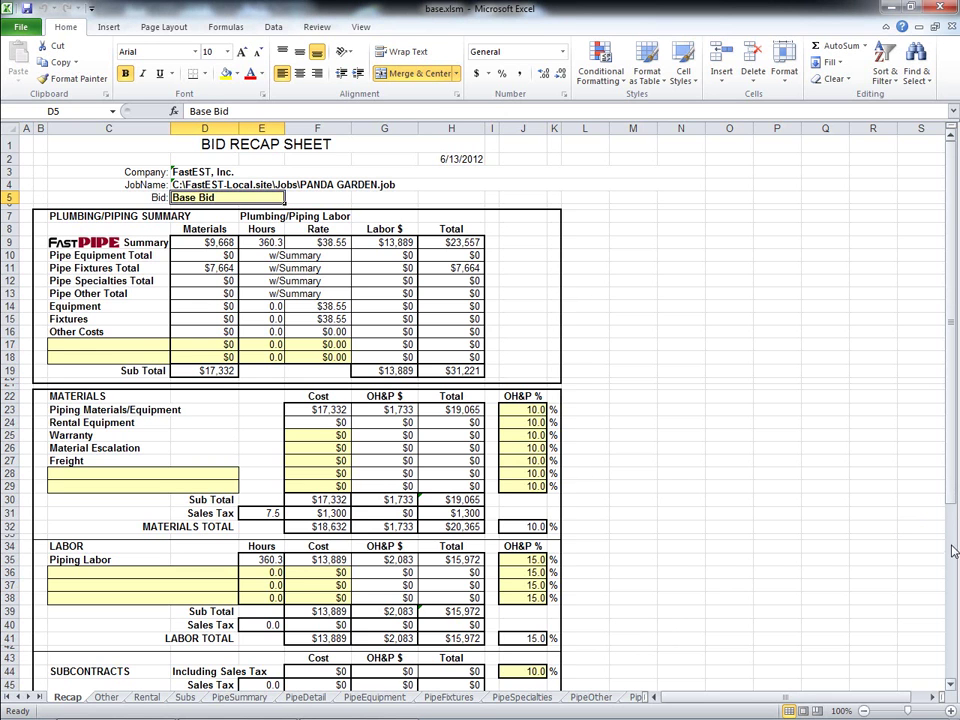
pyautogui.moveTo(955, 497); pyautogui.dragTo(955, 500)
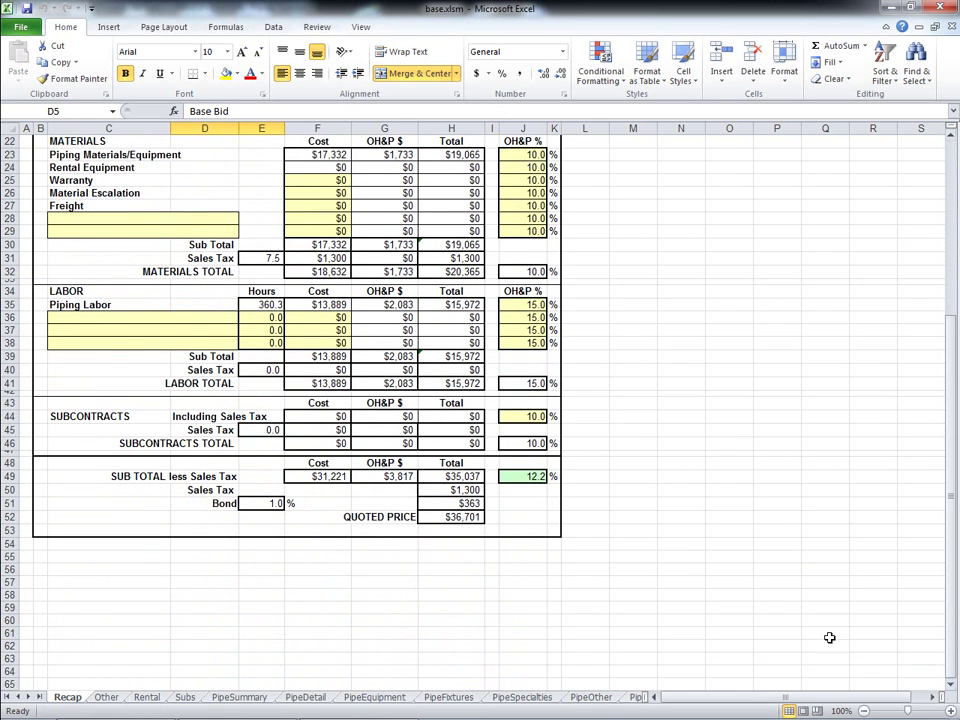